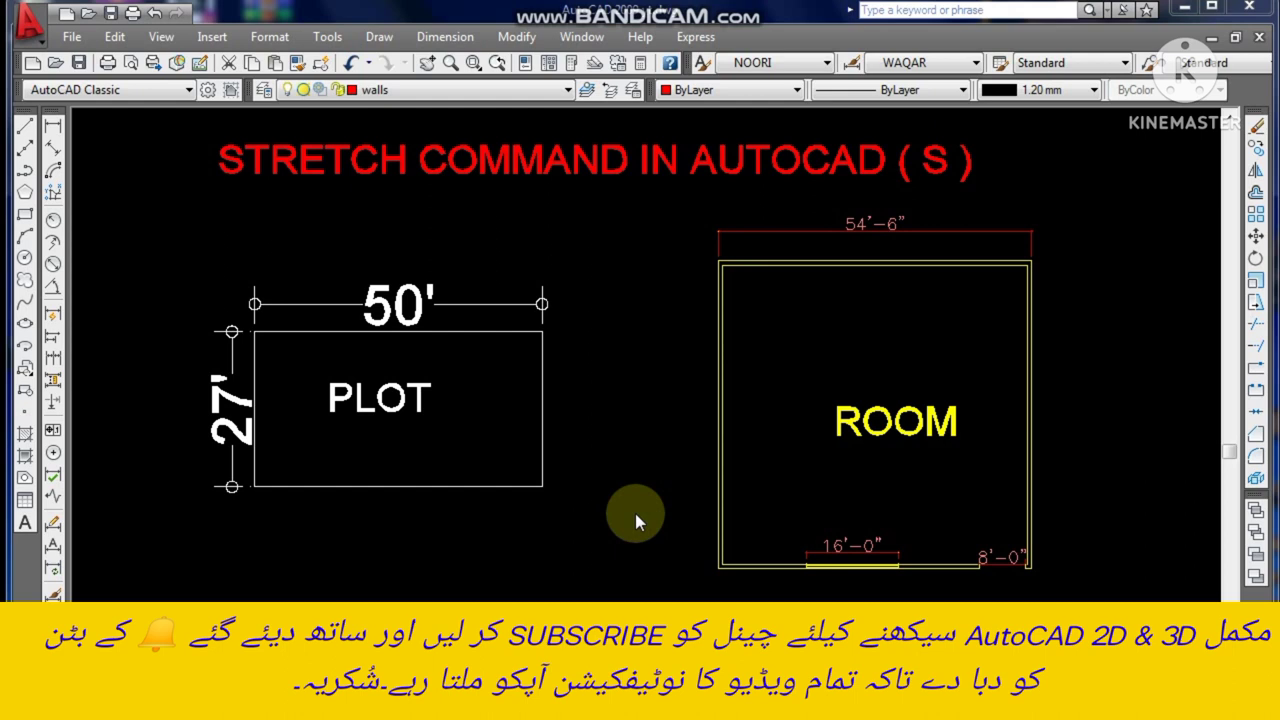
Try crossing-selecting the PLOT's right edge for a stretch, then cancel the attempt.
left_click(528, 42)
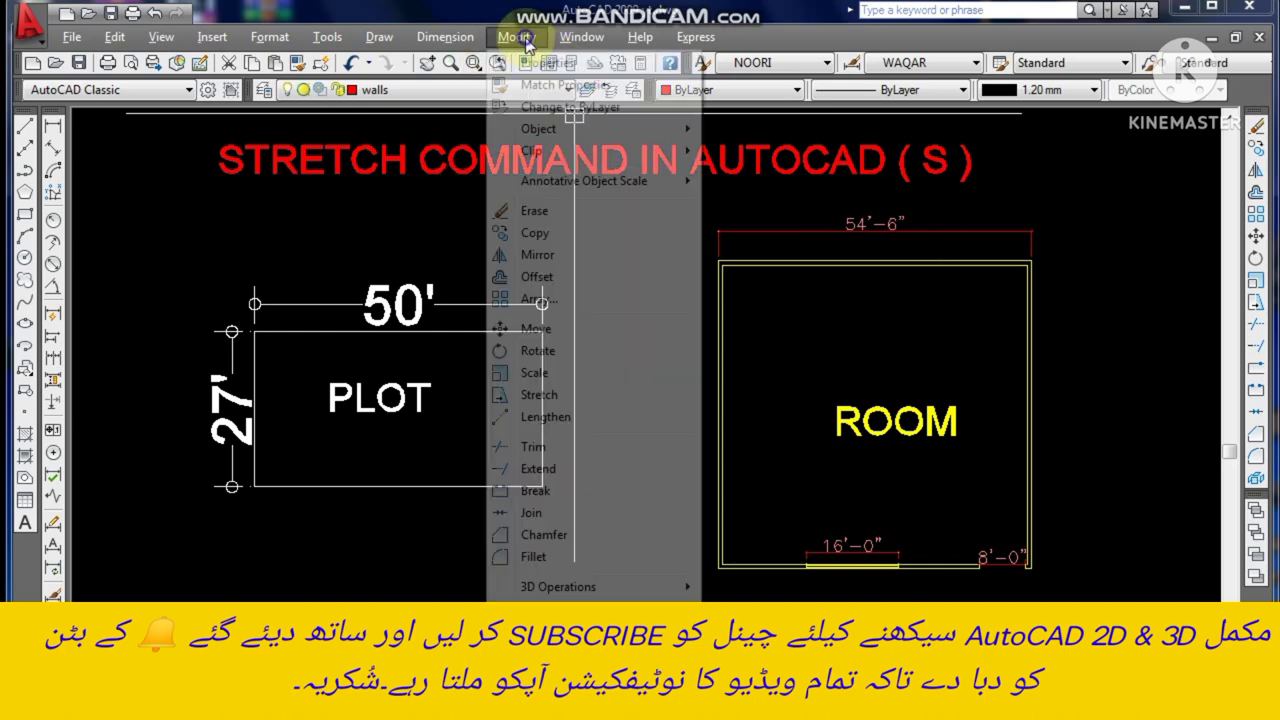
left_click(530, 396)
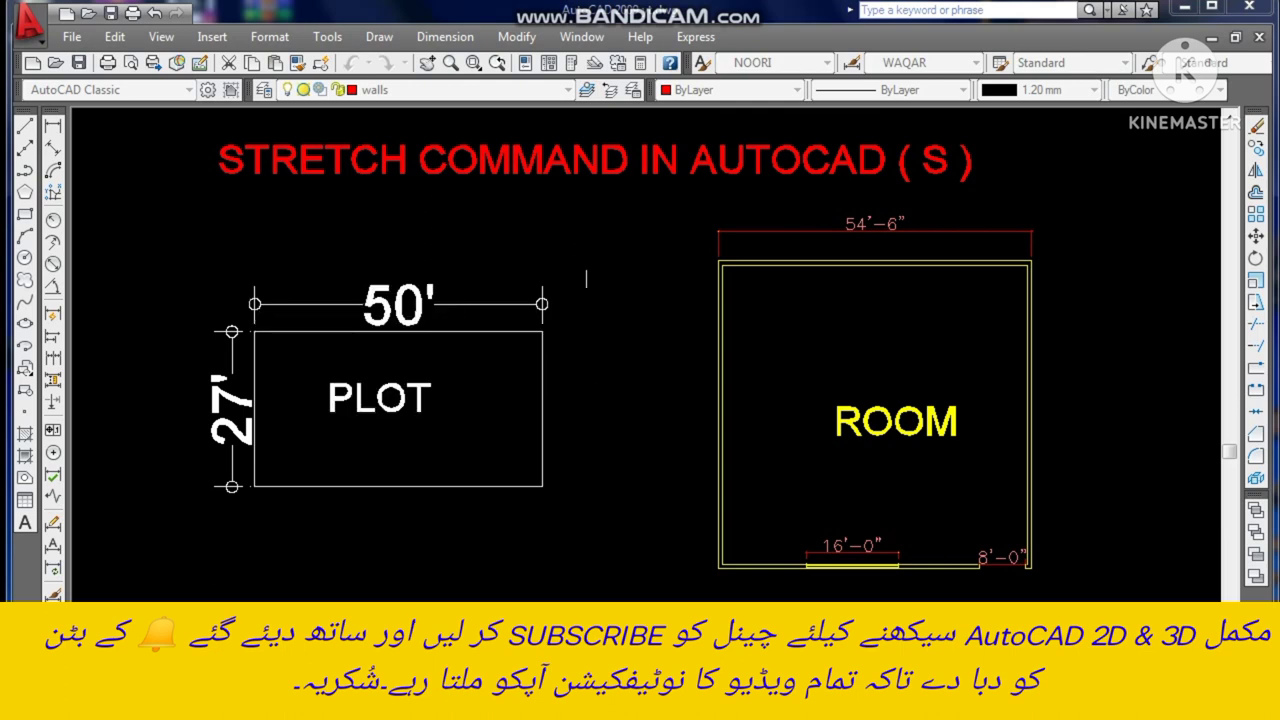
left_click(597, 242)
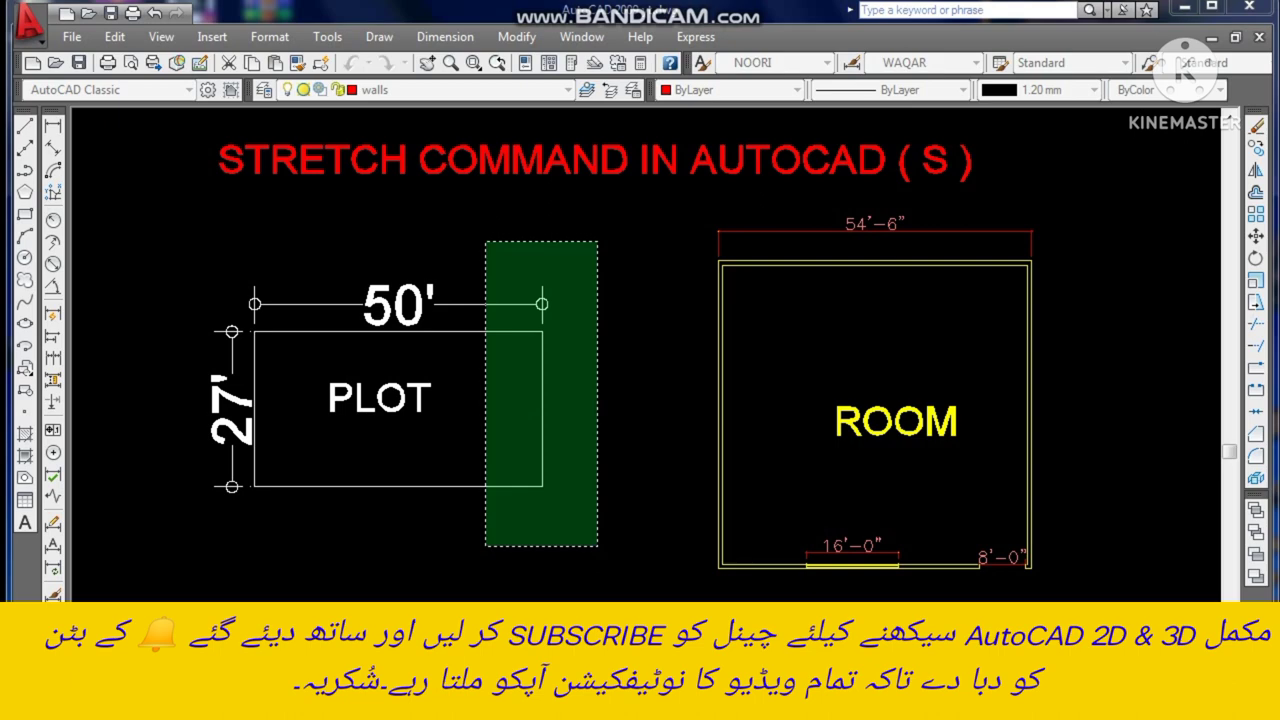
left_click(486, 546)
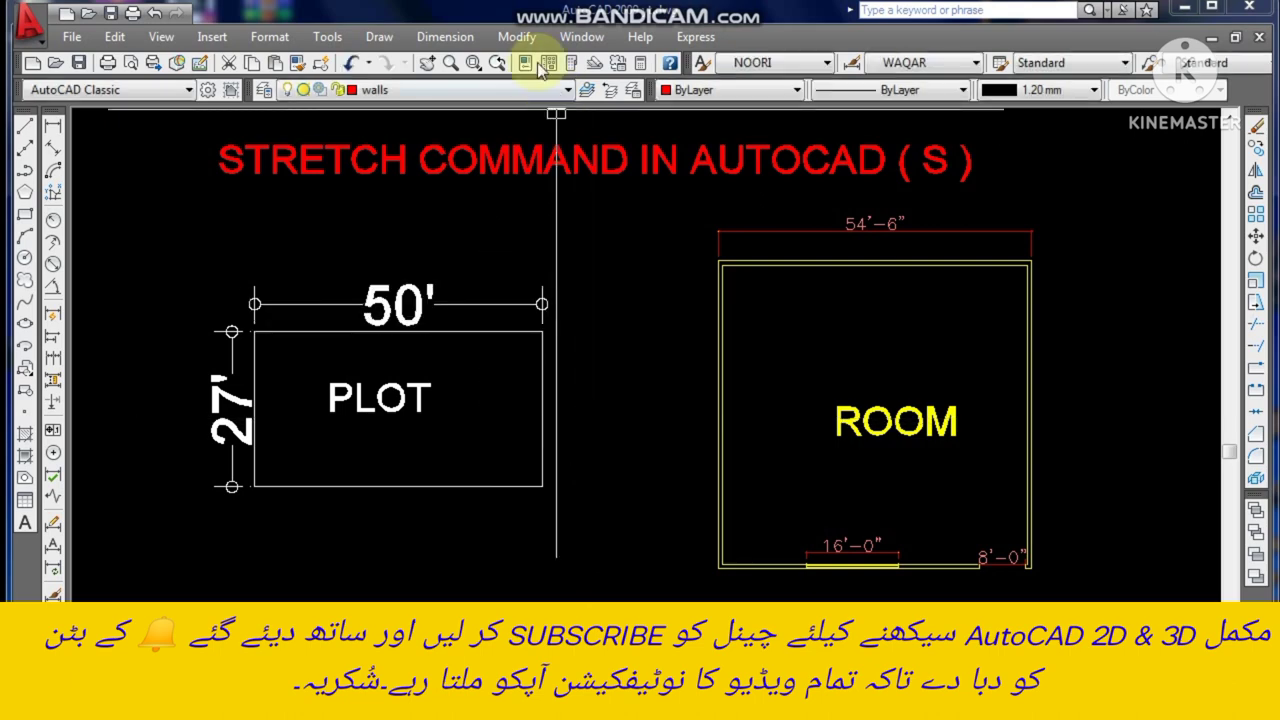
left_click(521, 37)
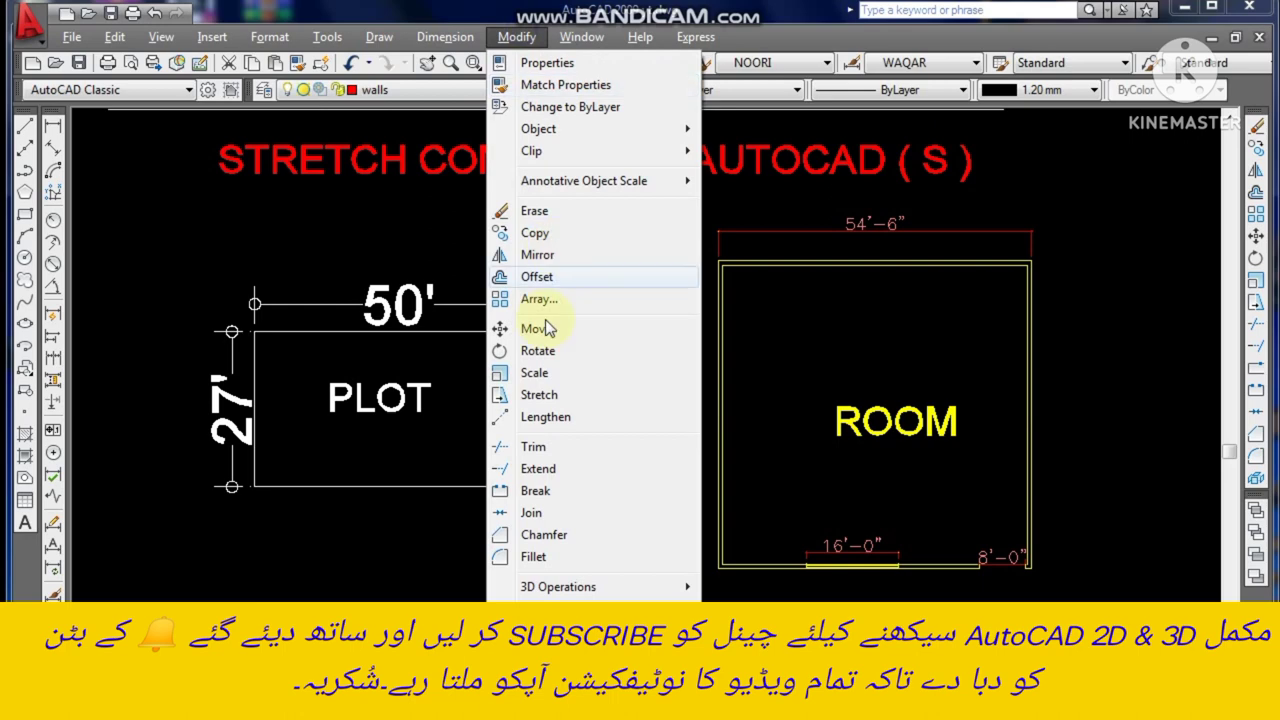
left_click(533, 393)
left_click(562, 409)
left_click(476, 520)
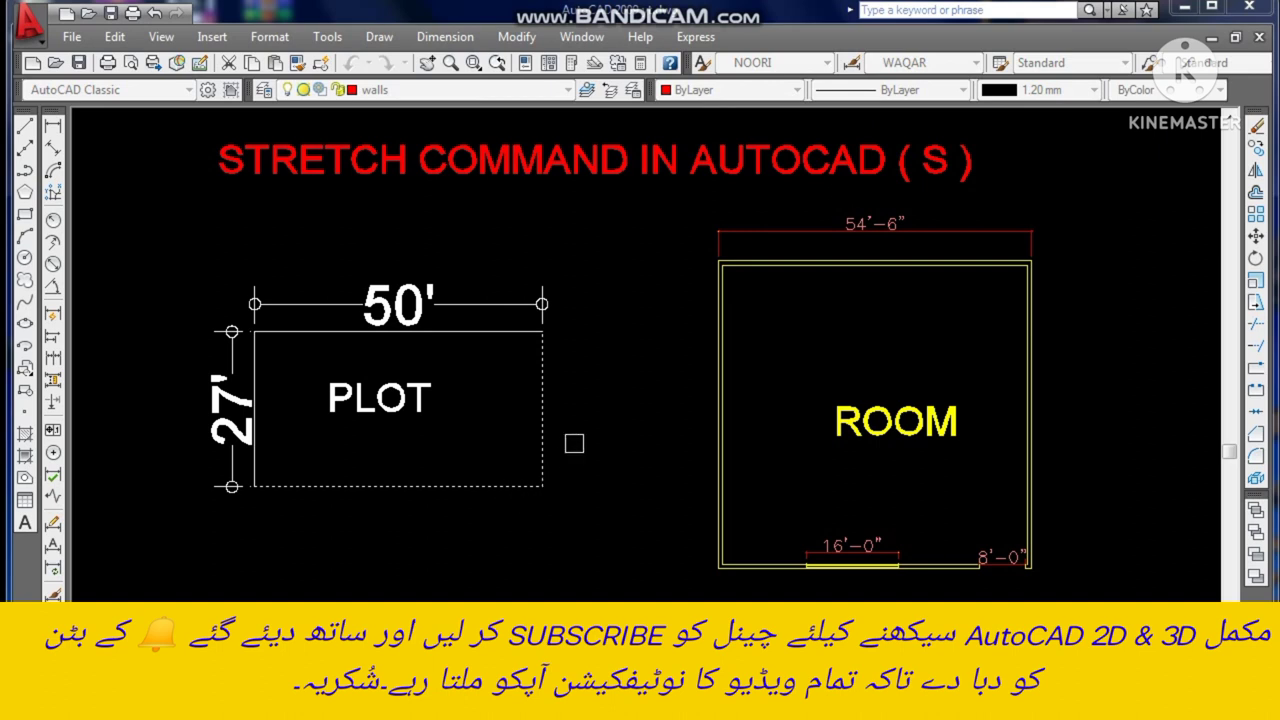
key("Escape")
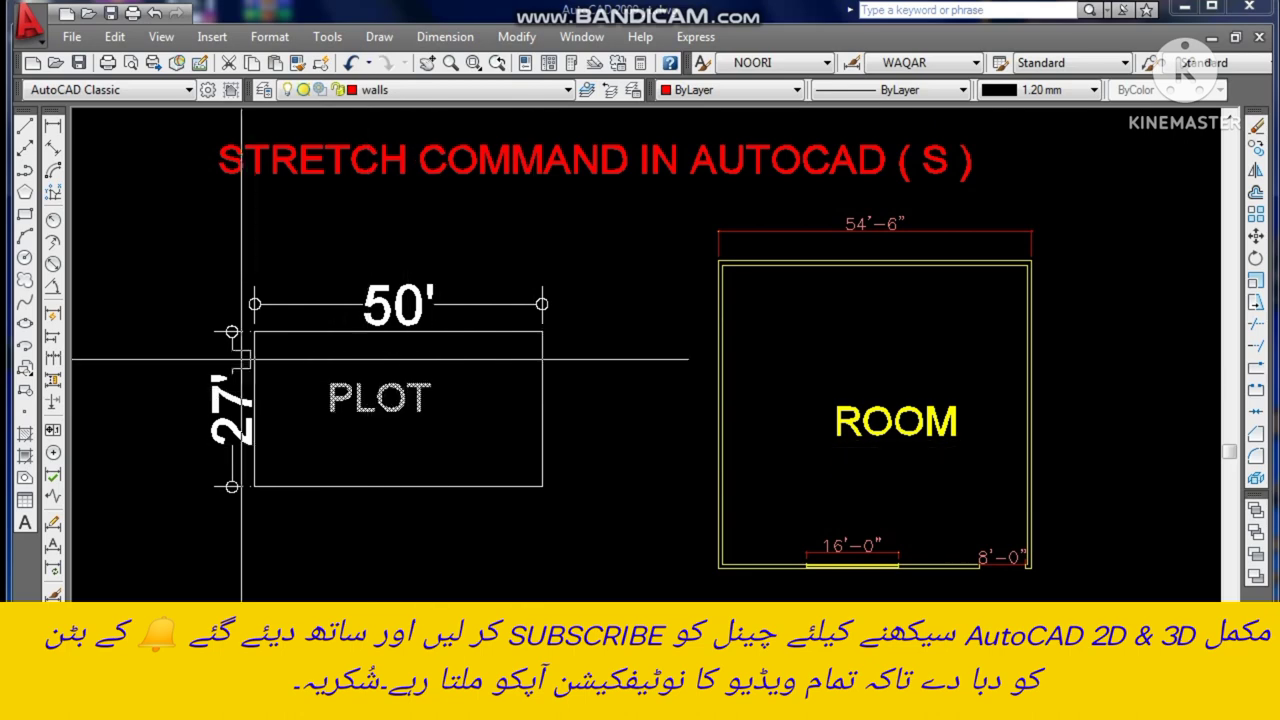
Stretch the PLOT's right side and 50' dimension out to a 60' width.
left_click(533, 40)
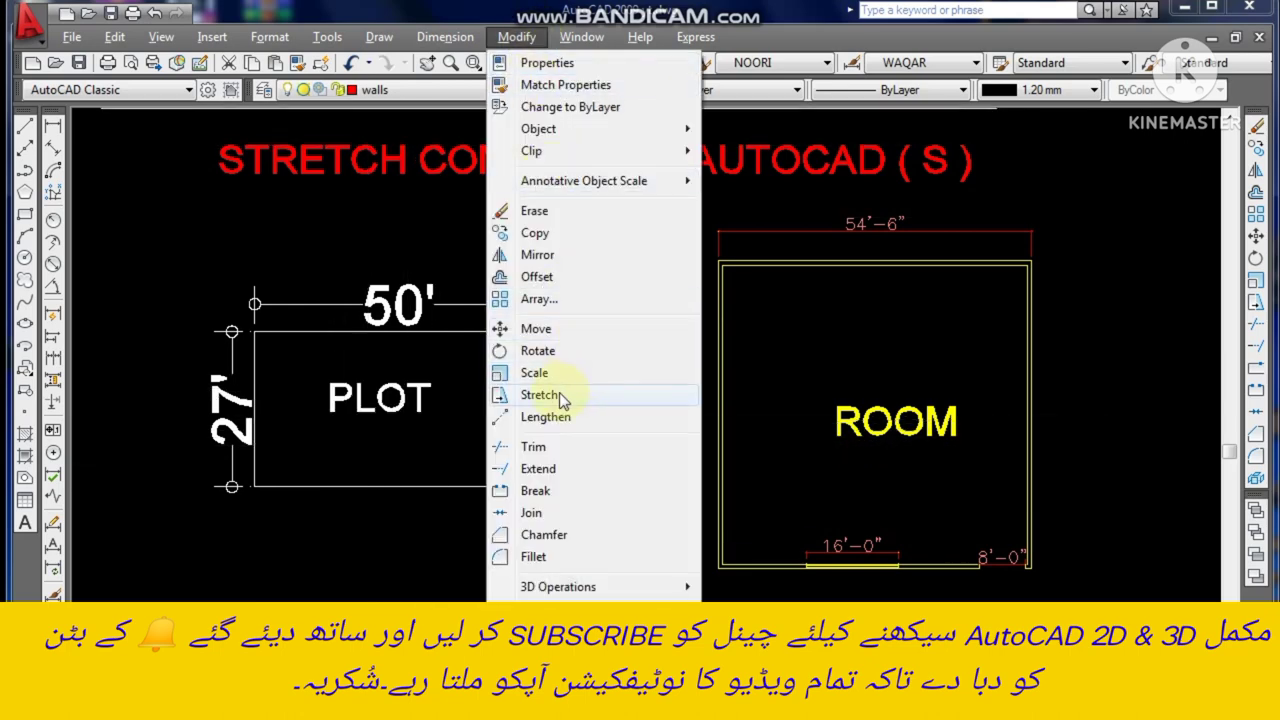
left_click(559, 394)
left_click(584, 266)
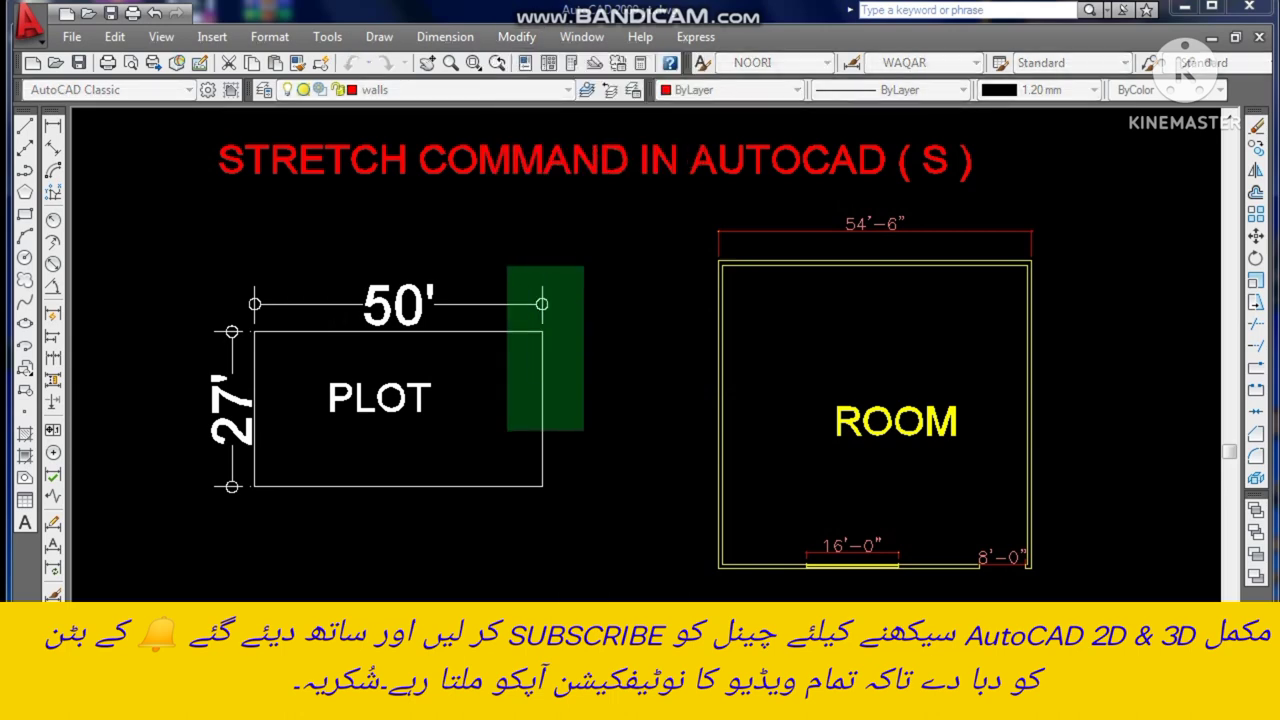
left_click(483, 548)
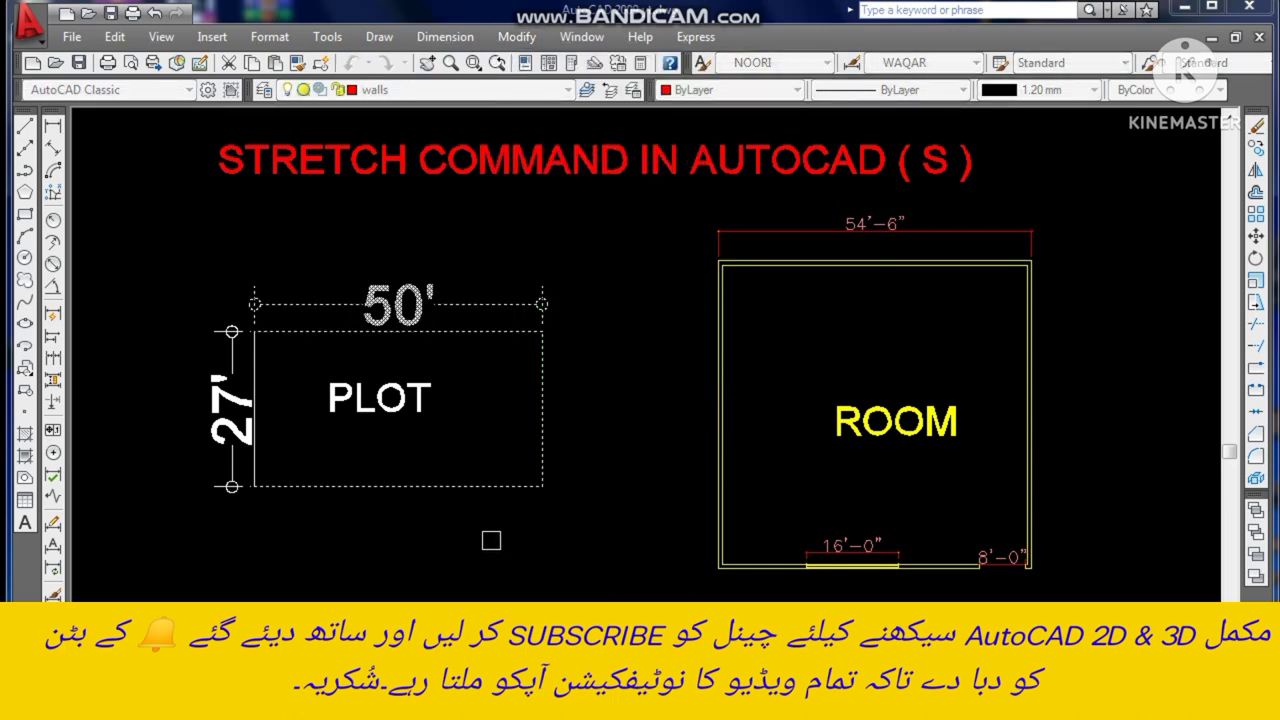
key("Return")
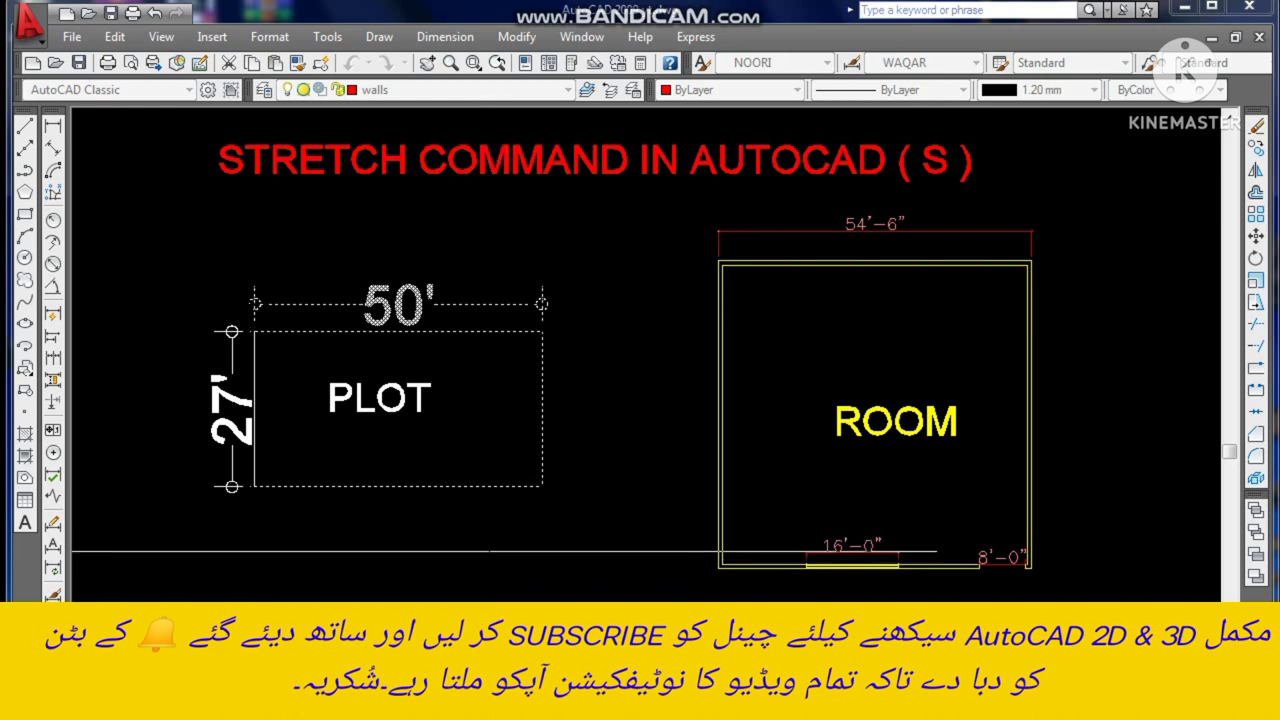
left_click(489, 550)
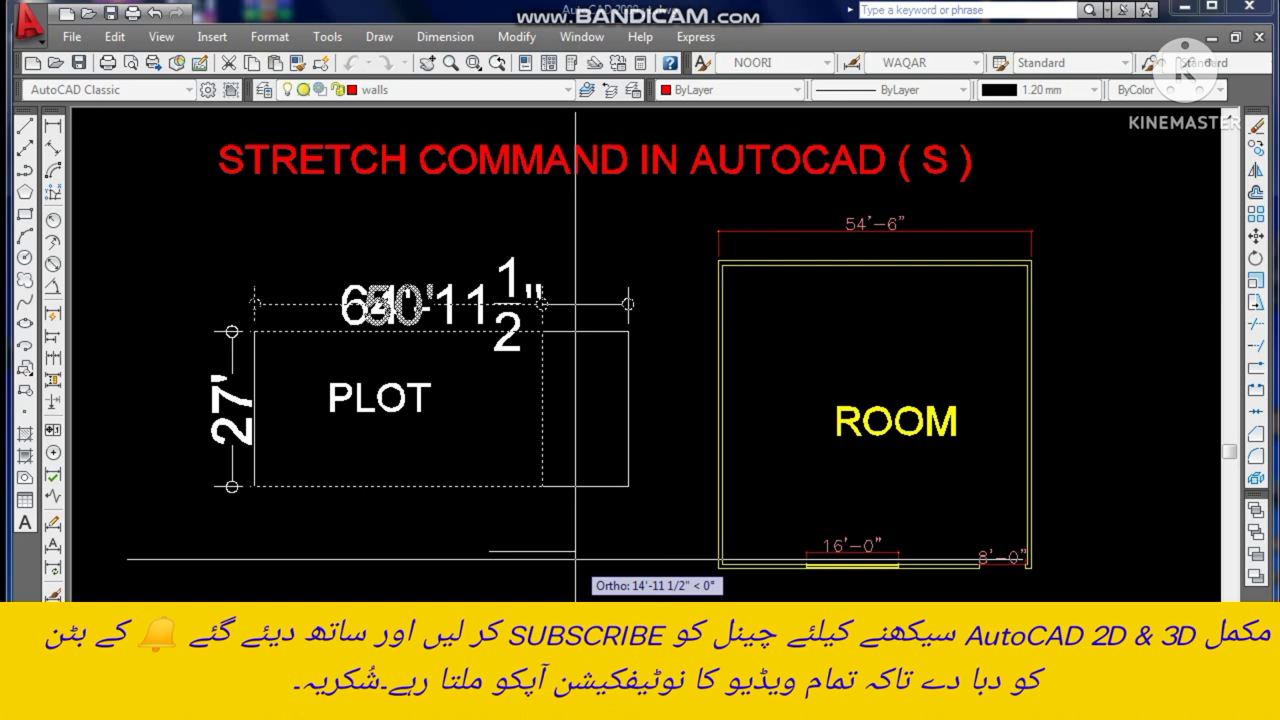
type("5")
key("Return")
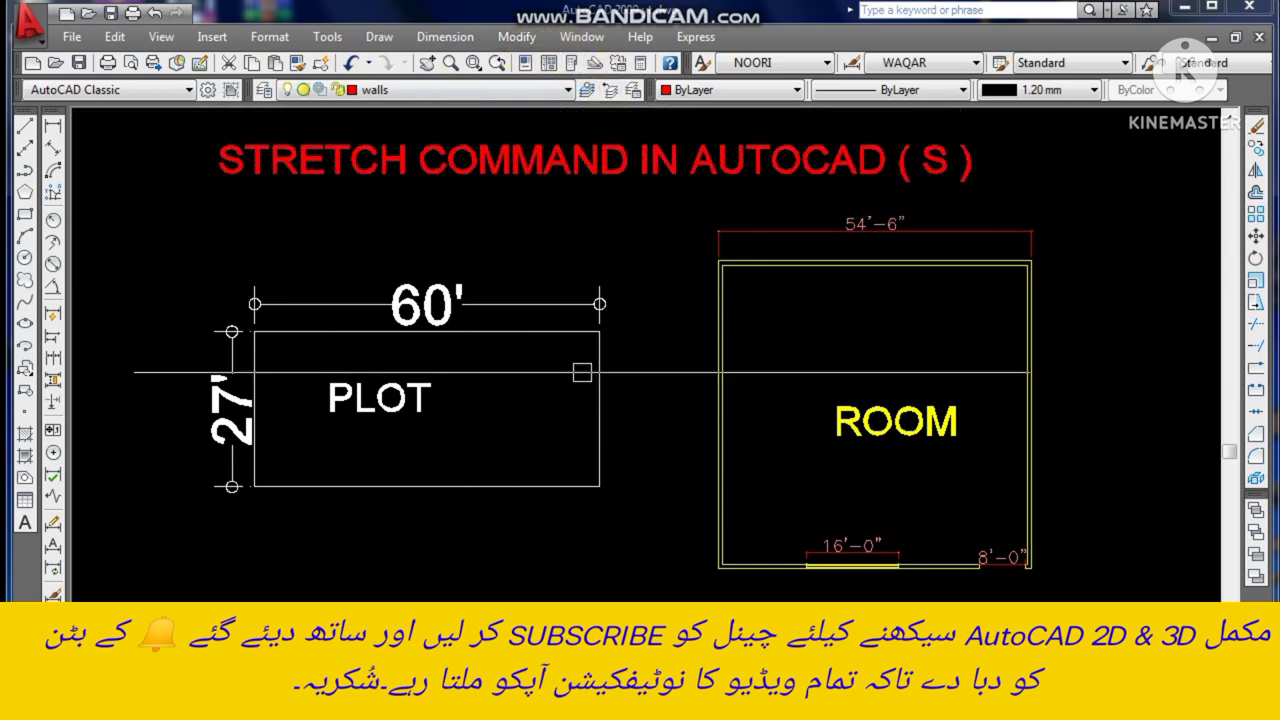
left_click(234, 456)
key("Escape")
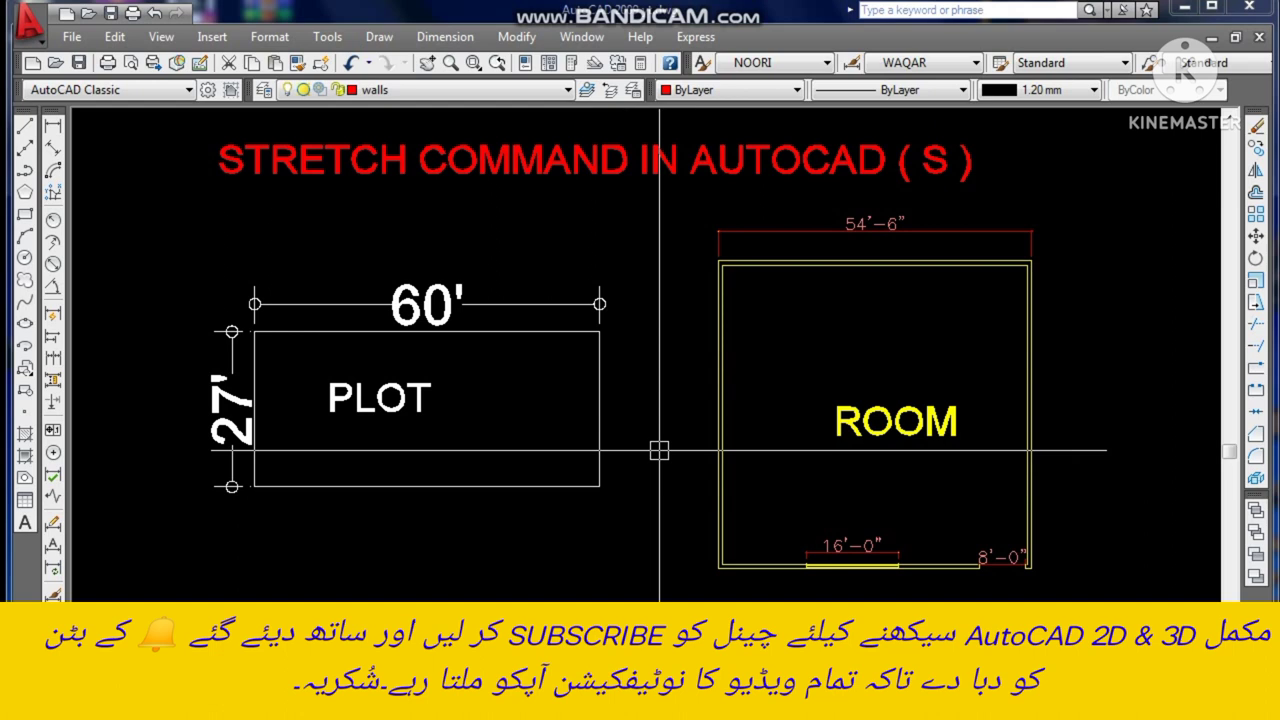
Stretch the PLOT's bottom edge and 27' dimension downward to a 30' height.
type("s")
key("Return")
left_click(660, 439)
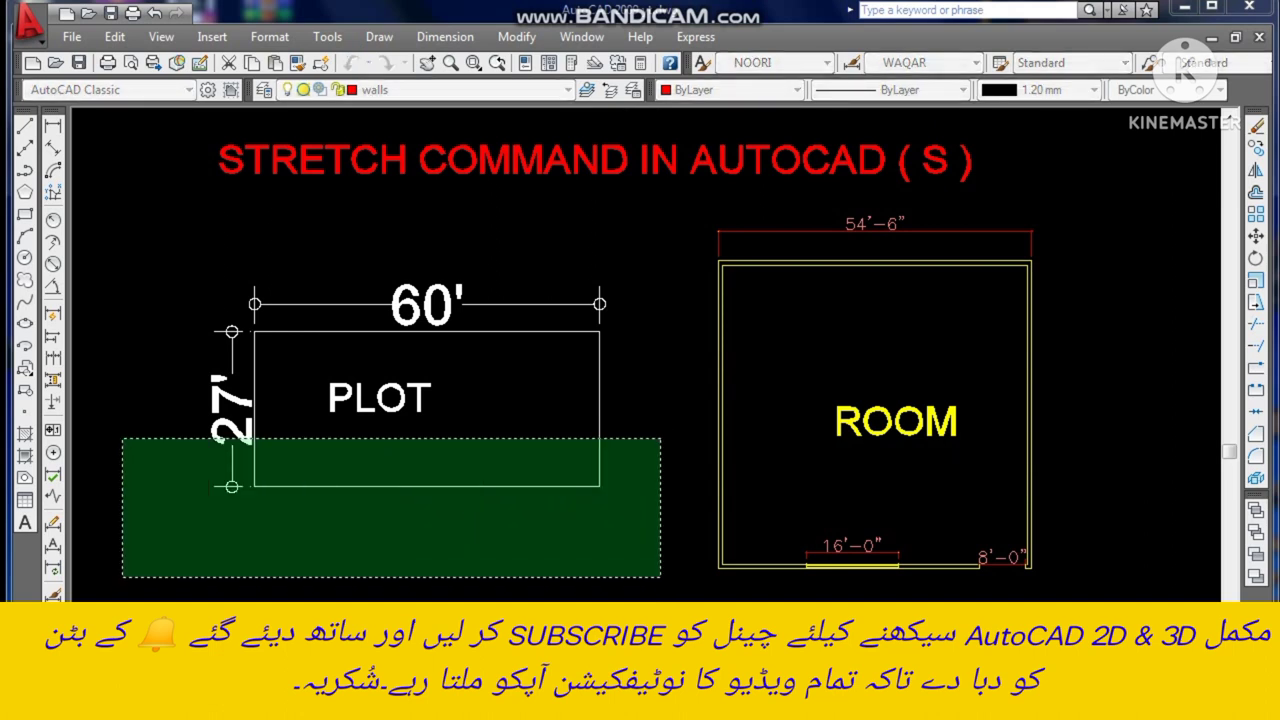
left_click(123, 577)
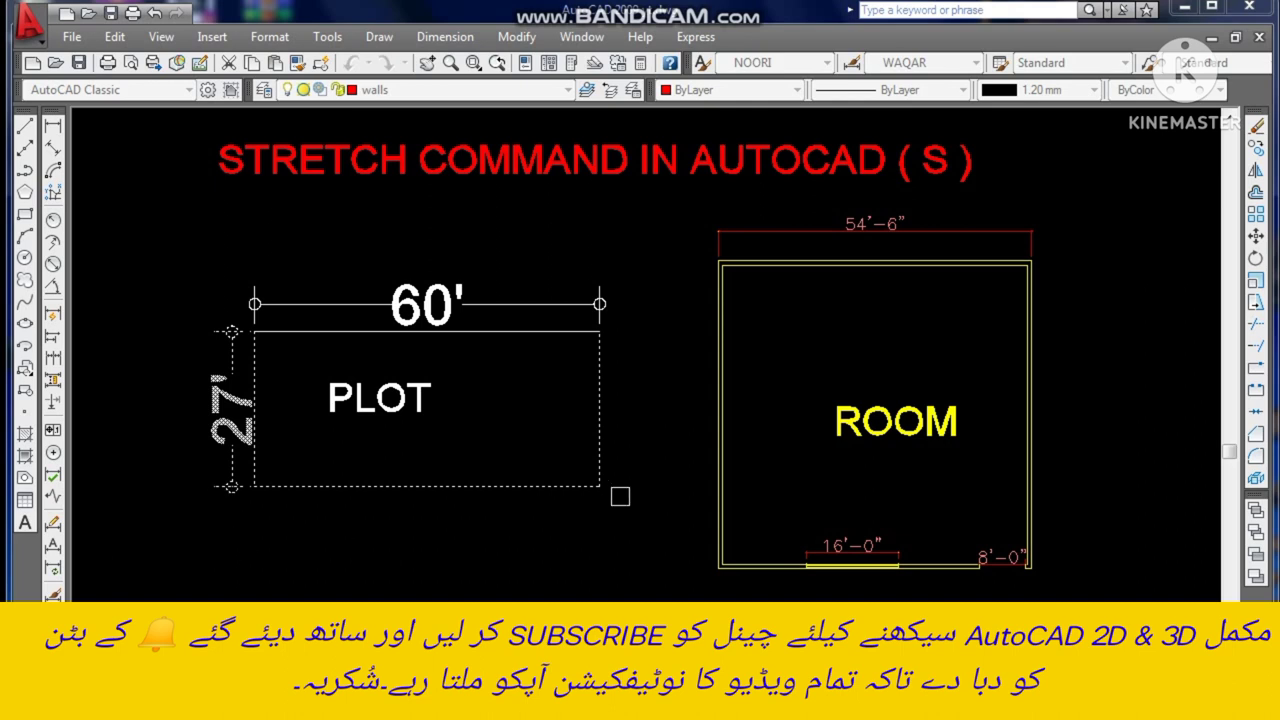
key("Return")
left_click(630, 487)
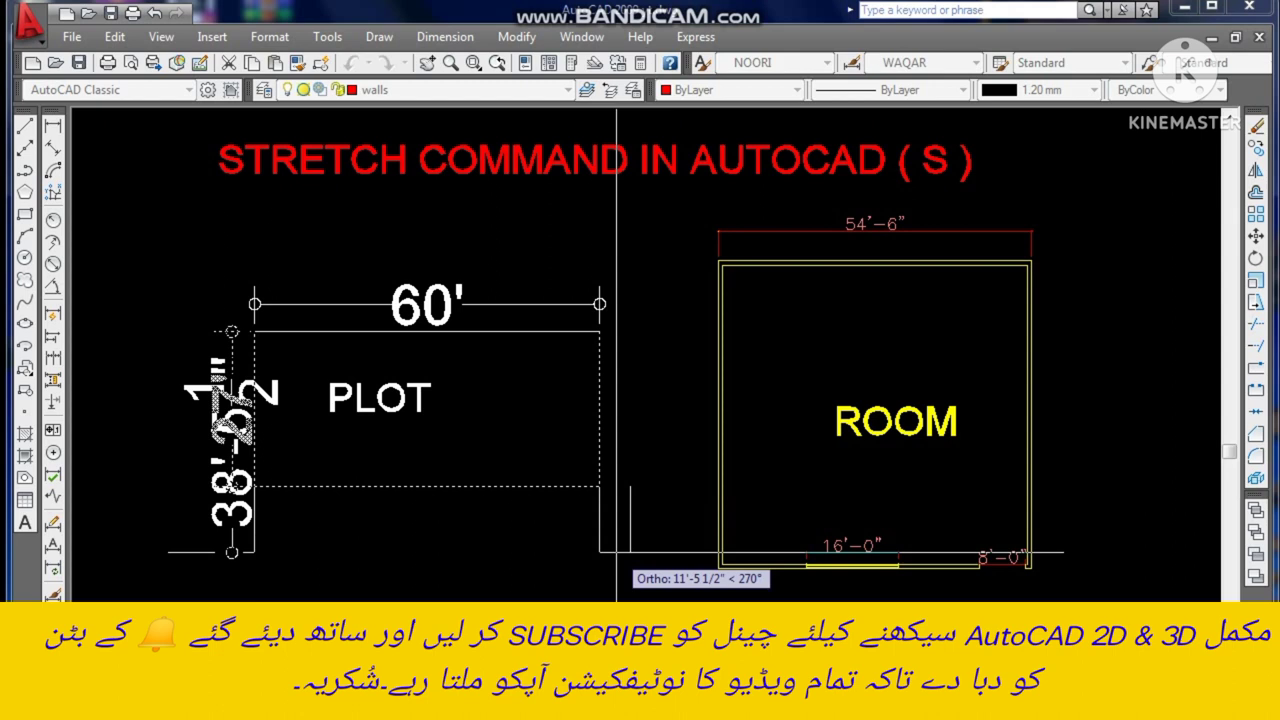
key("Escape")
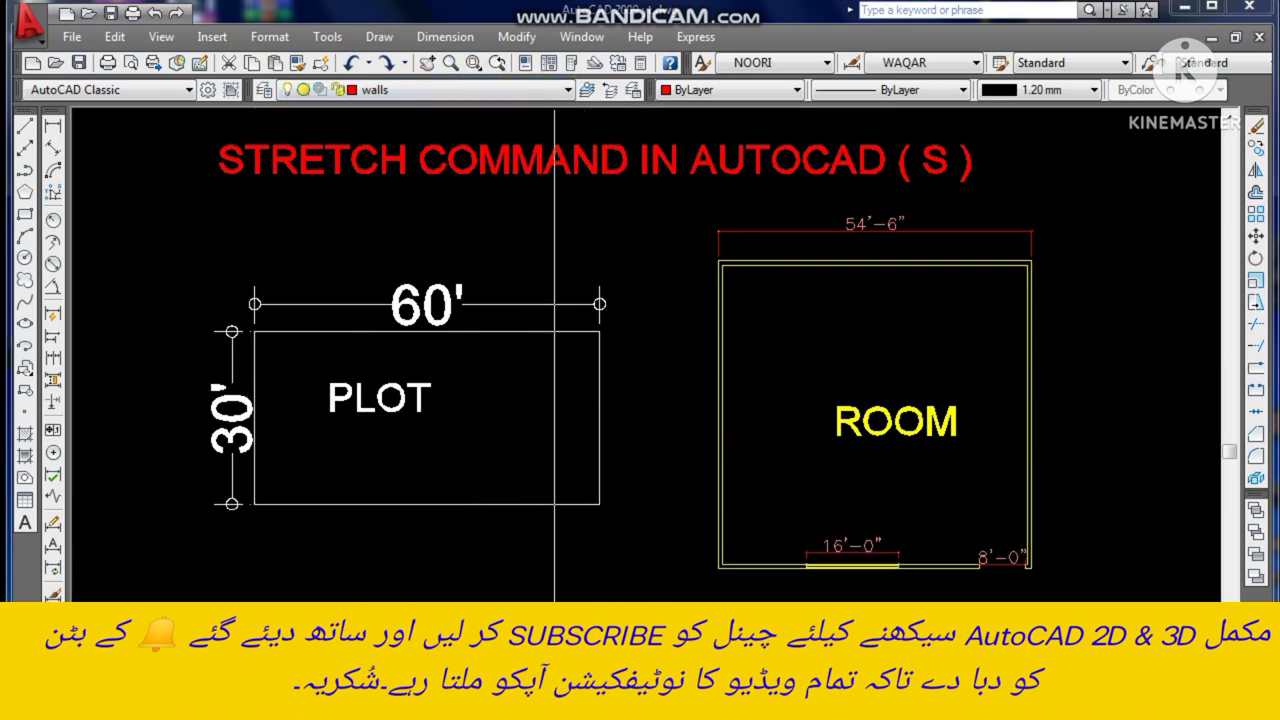
Stretch the ROOM's left wall and top dimension so the width reads 54'-0".
type("s")
key("Return")
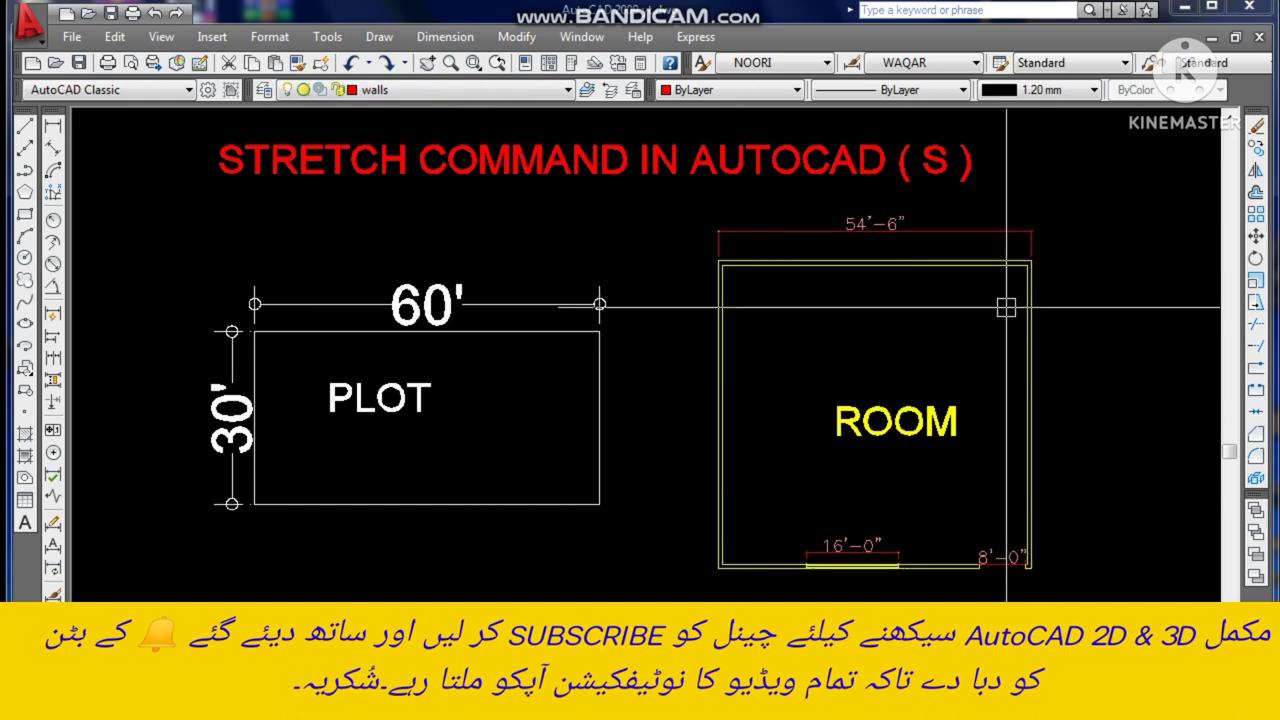
type("s")
key("Return")
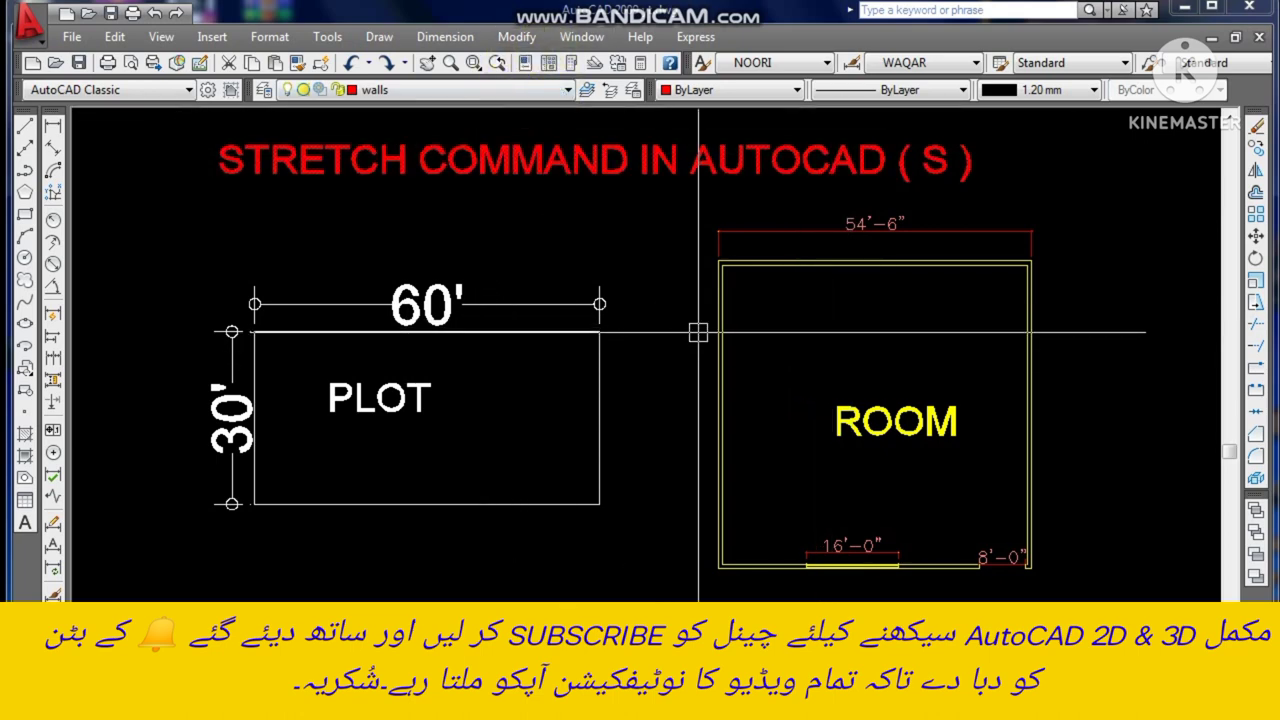
key("s")
key("Return")
left_click(751, 205)
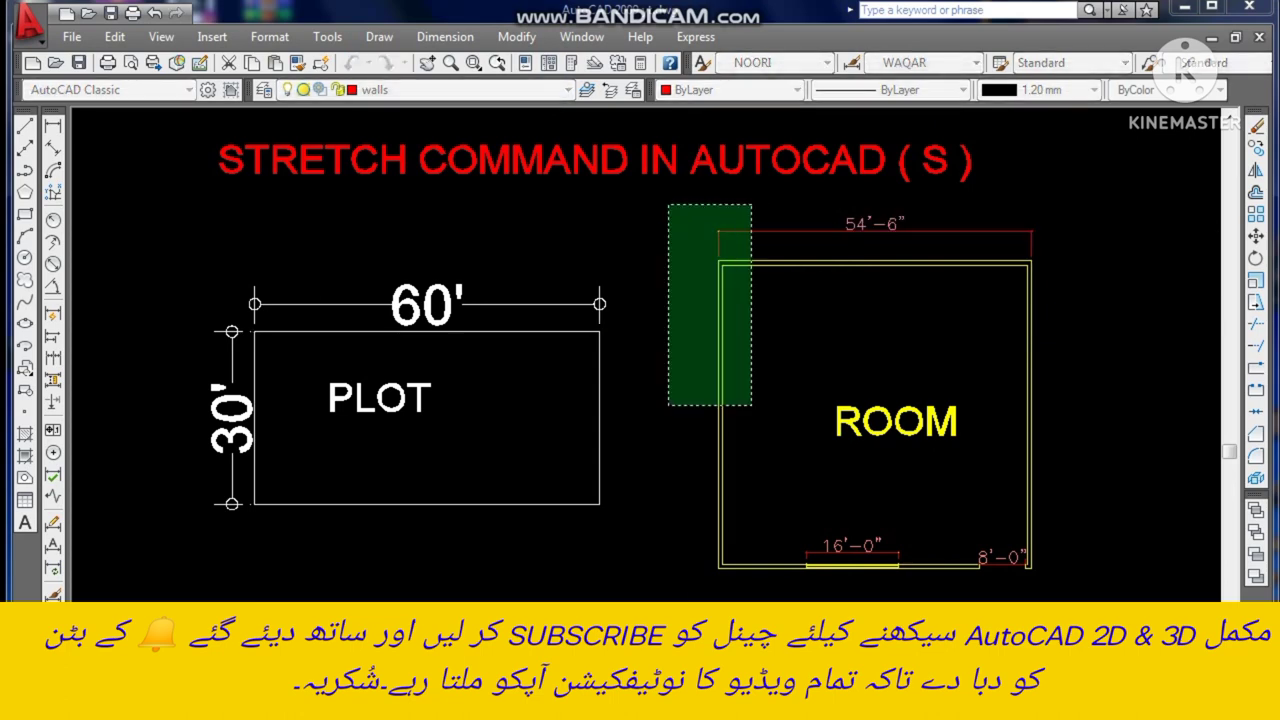
left_click(650, 600)
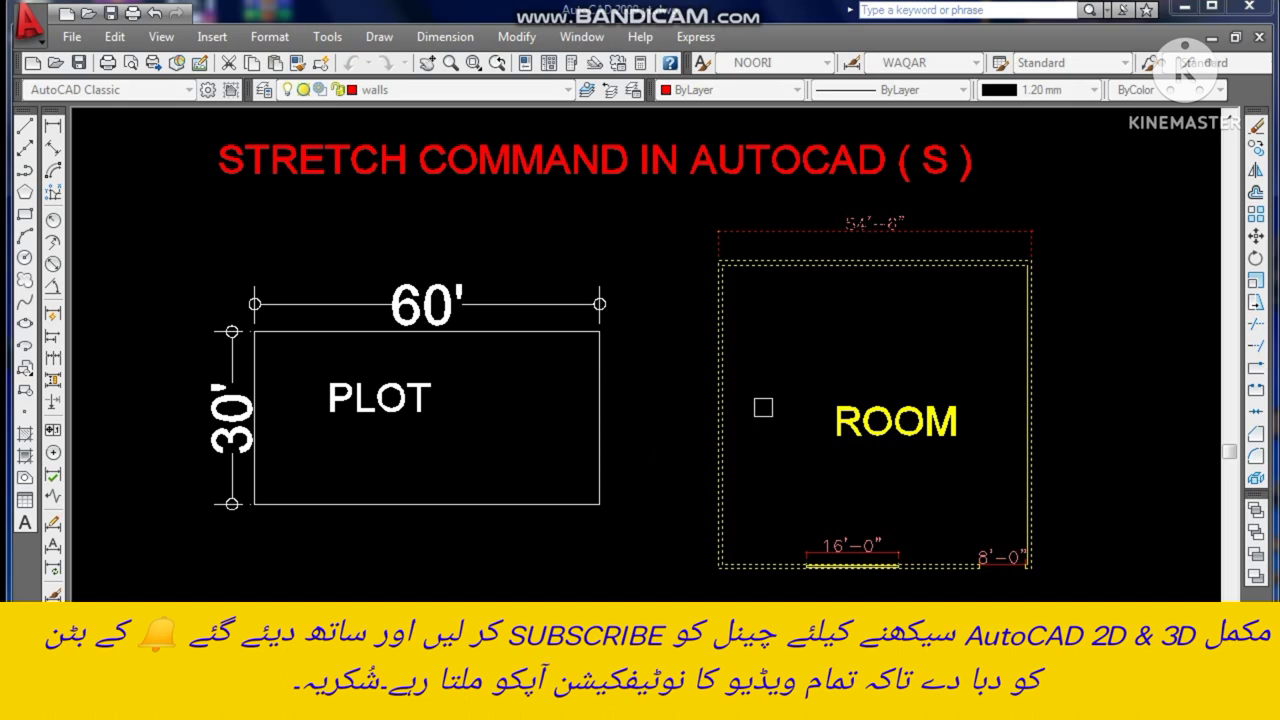
key("Return")
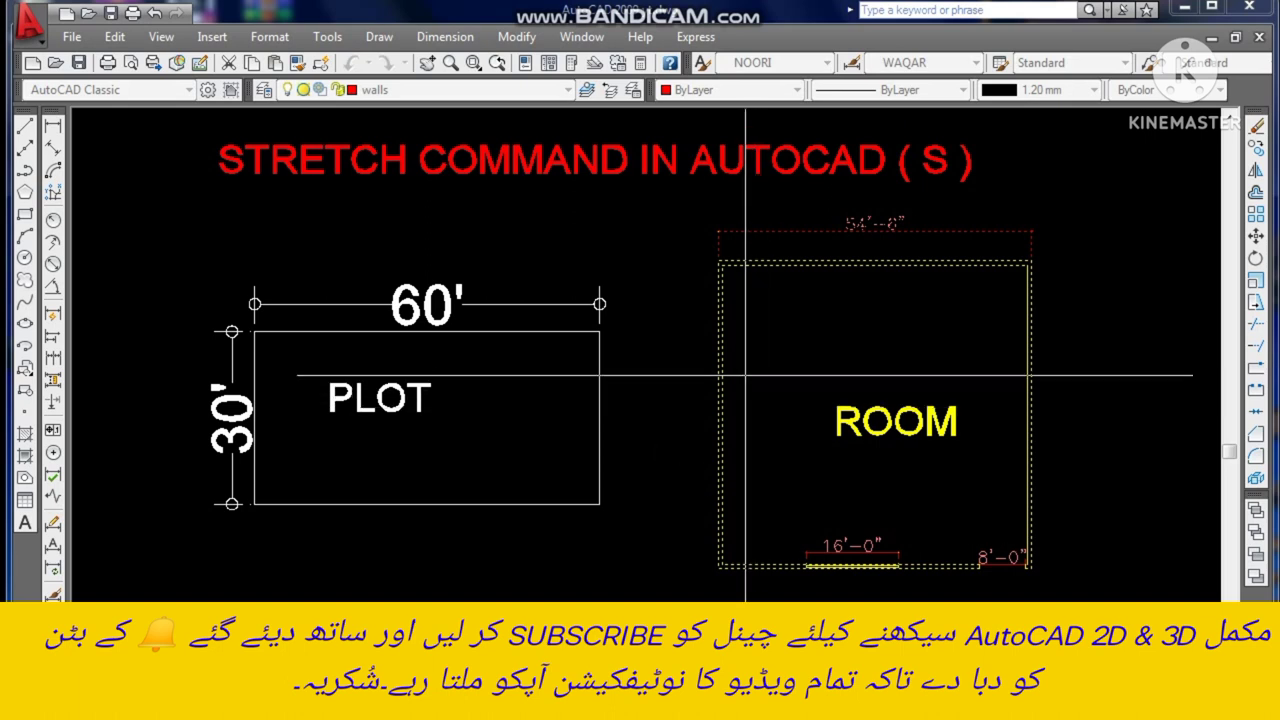
left_click(745, 376)
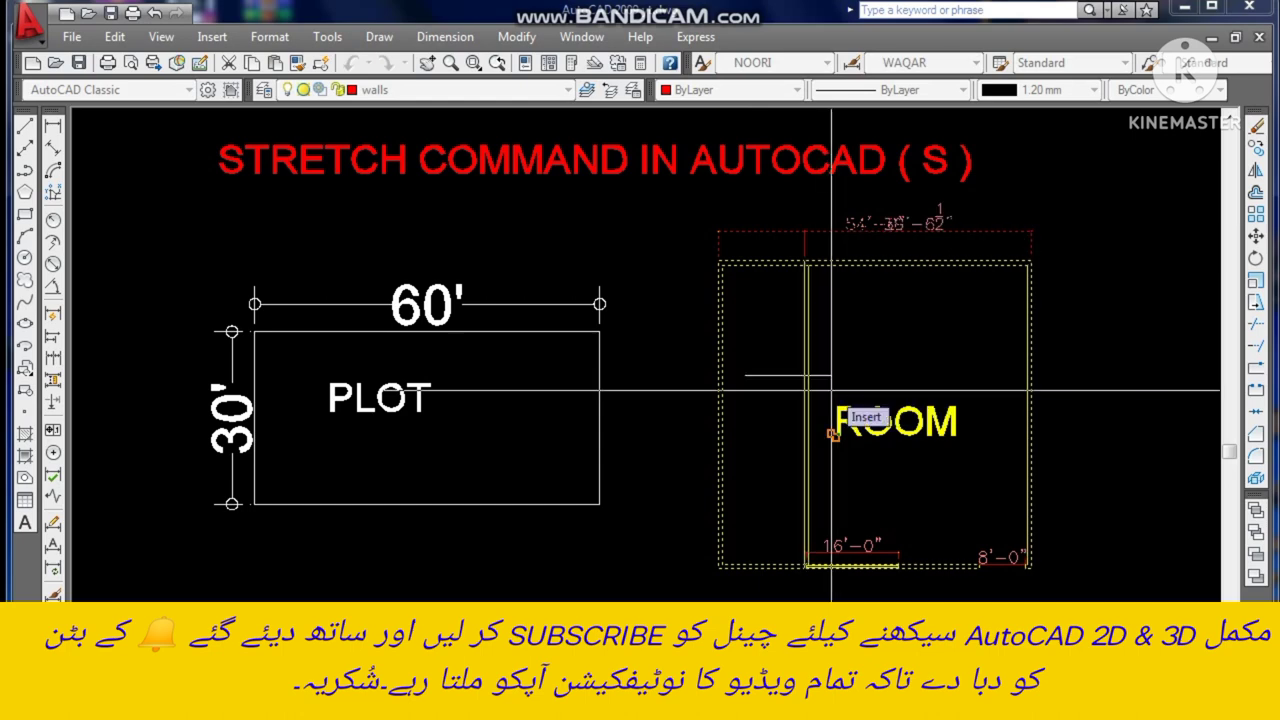
left_click(831, 390)
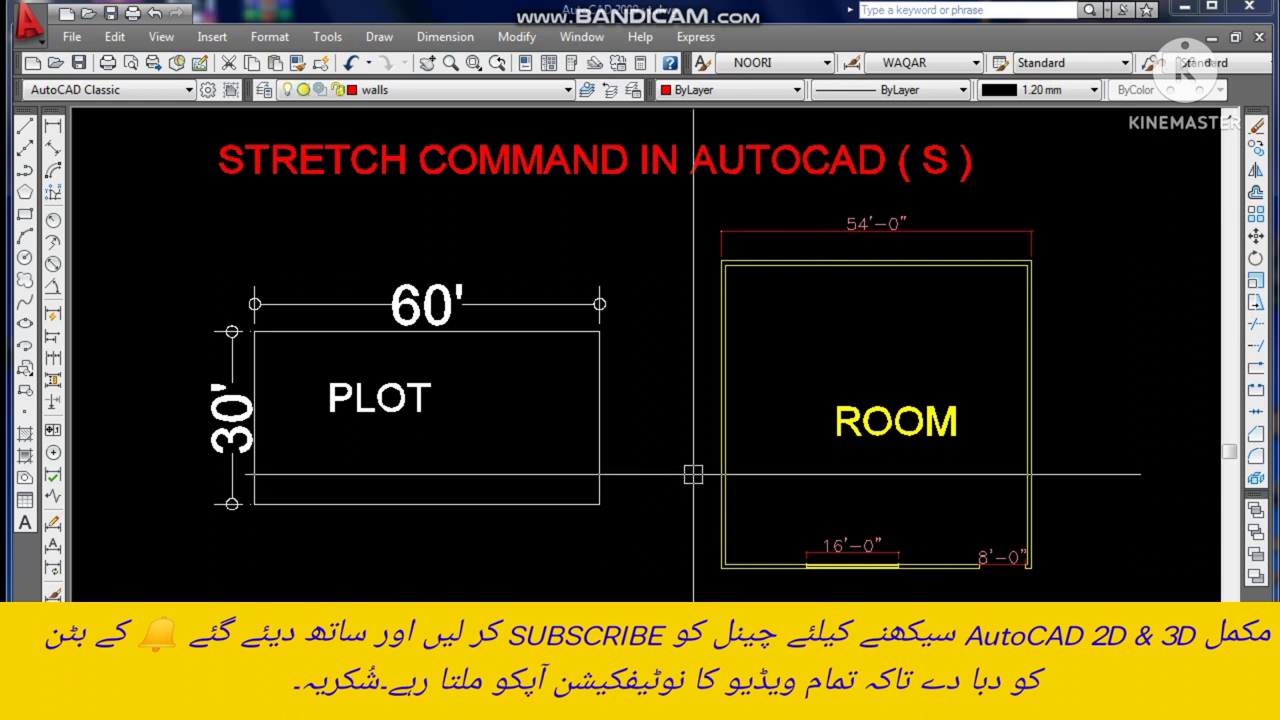
Stretch the door opening's edge, then undo the mistaken 15'-9" result.
left_click(517, 37)
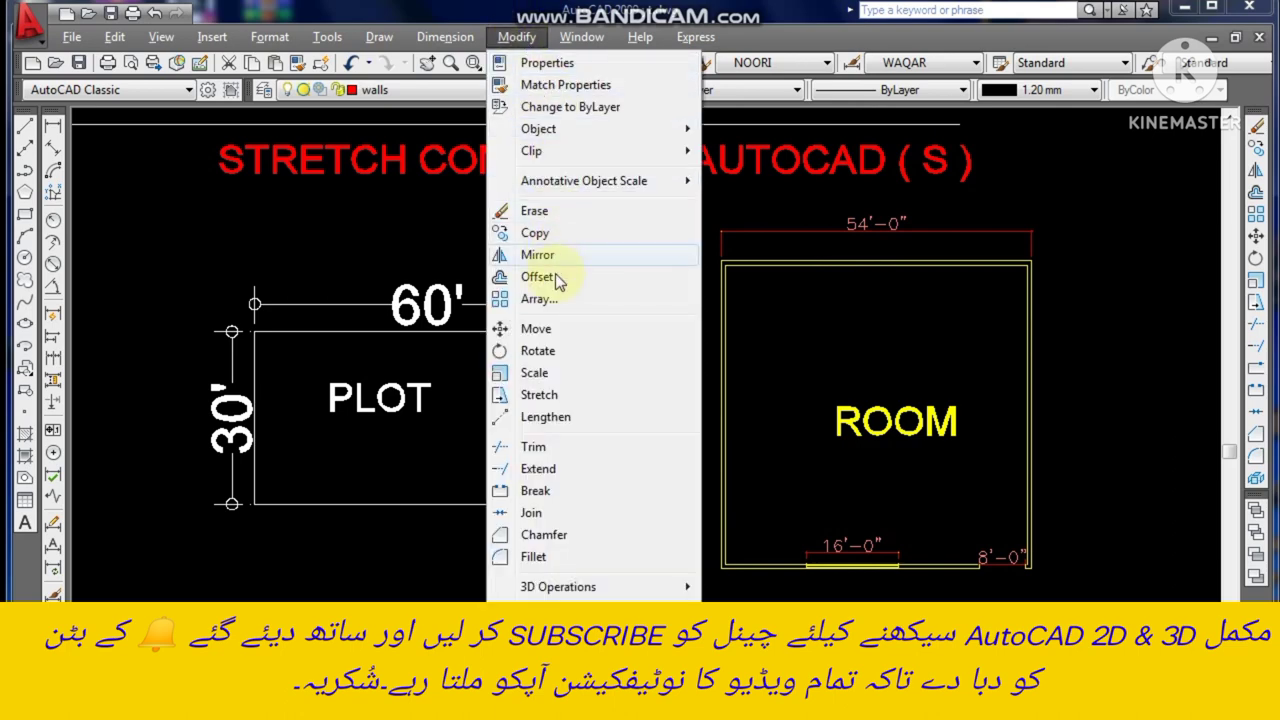
left_click(549, 396)
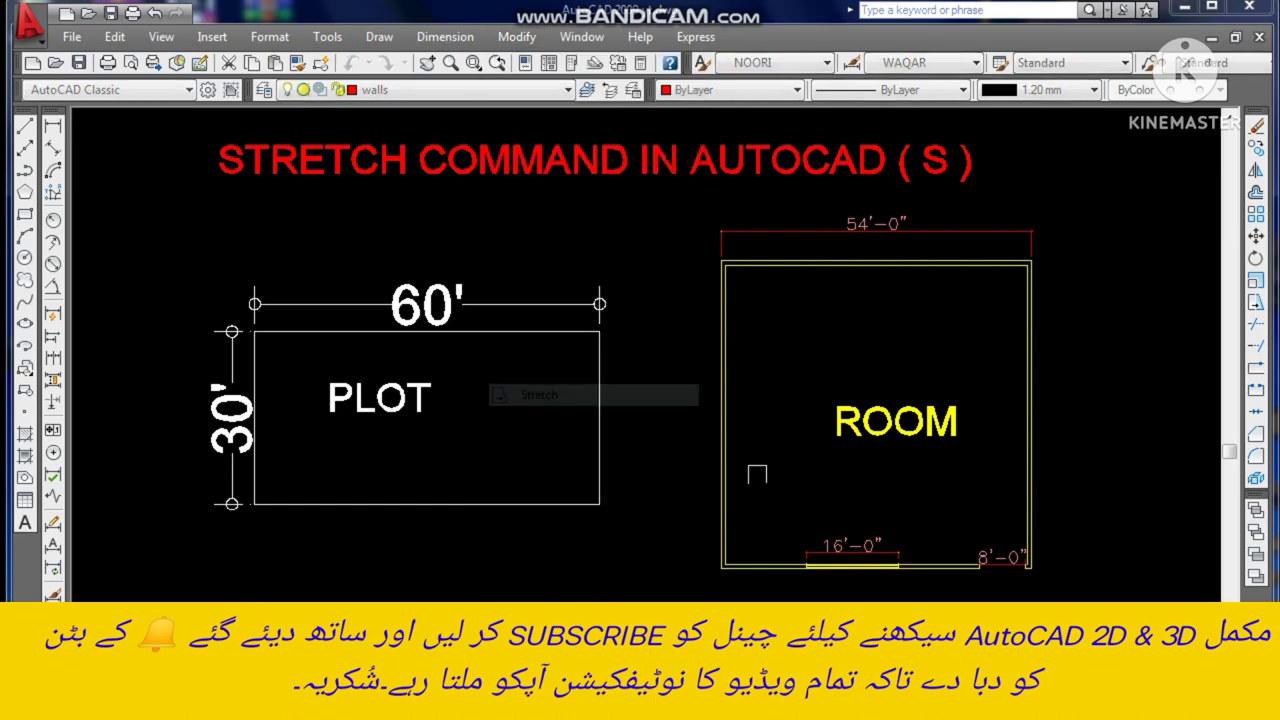
left_click(841, 521)
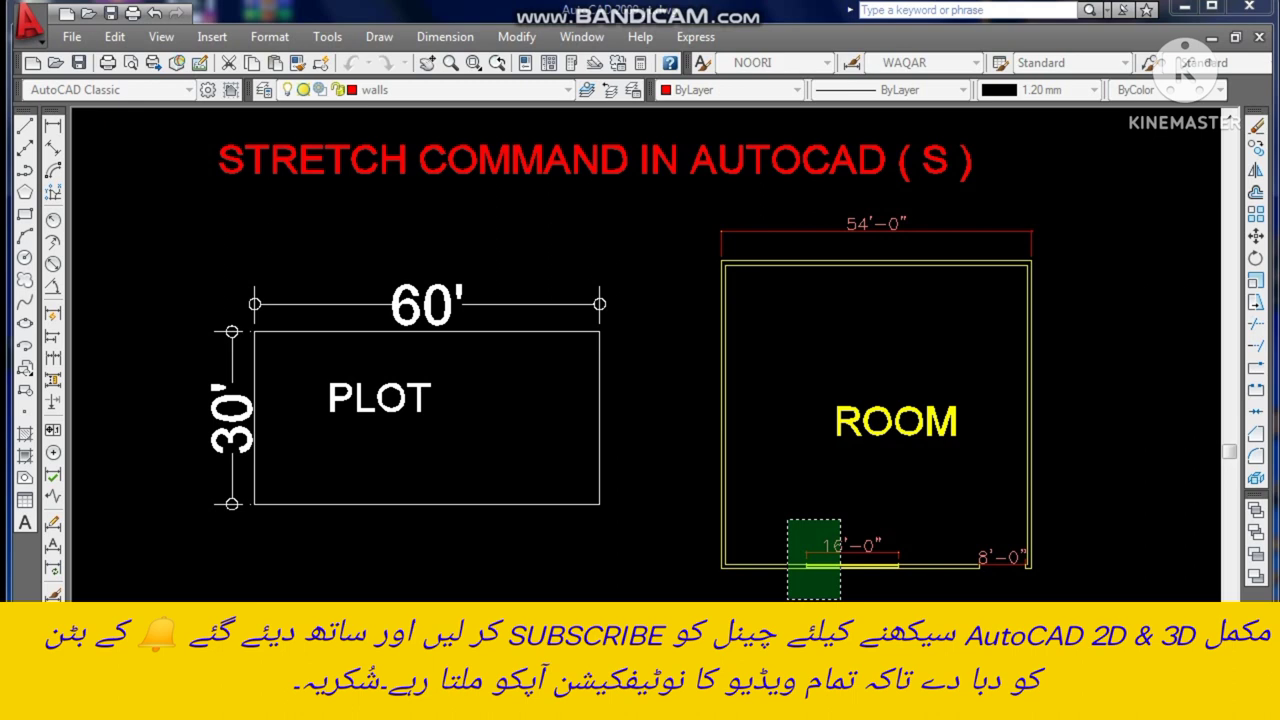
left_click(787, 598)
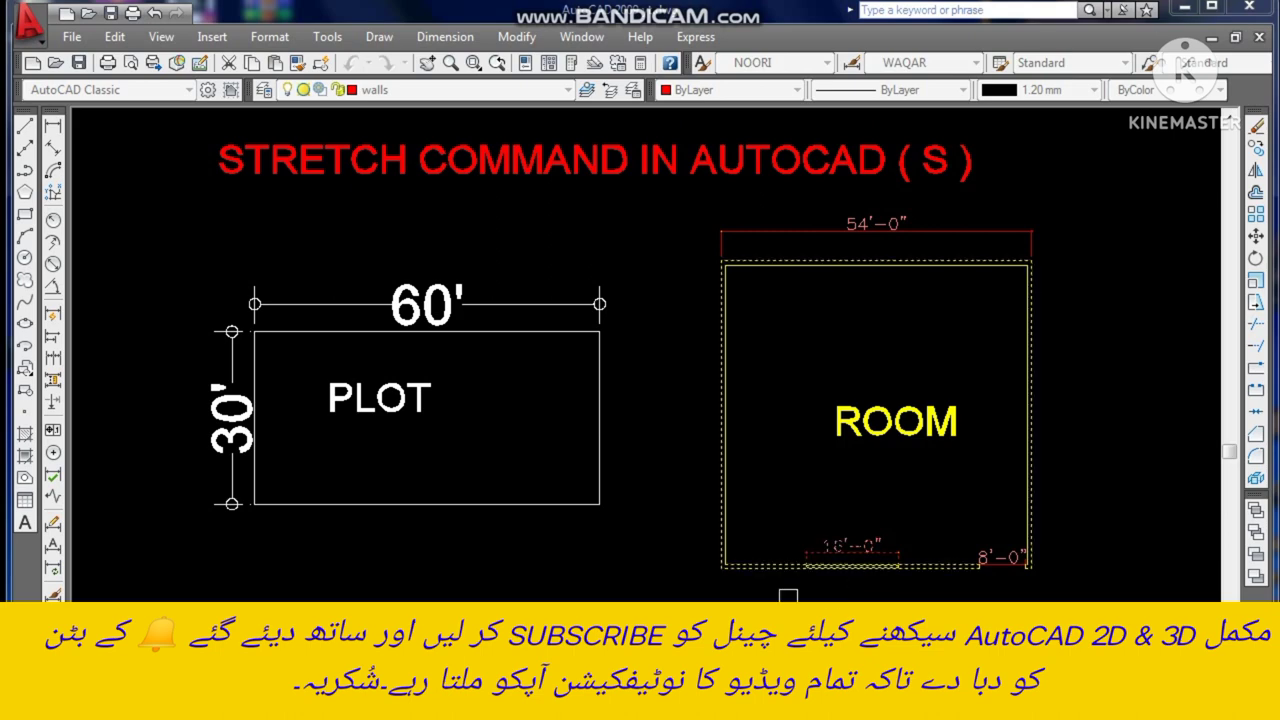
key("Return")
left_click(780, 597)
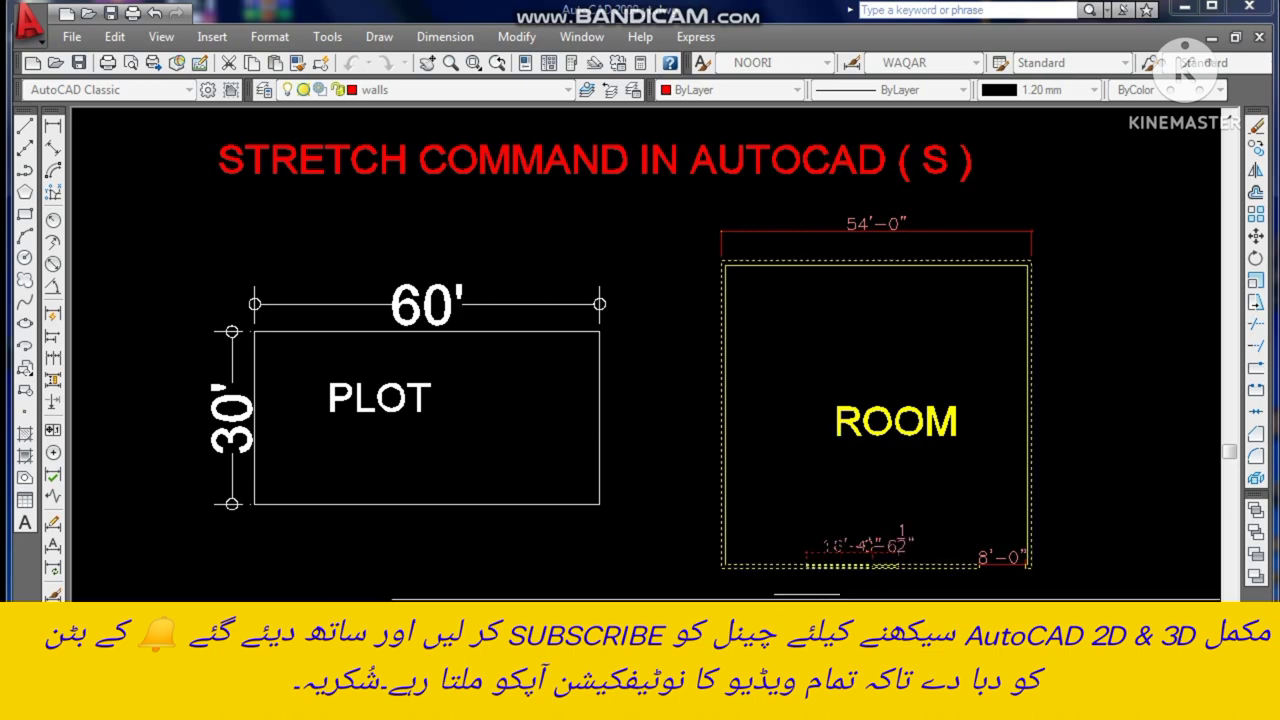
left_click(841, 598)
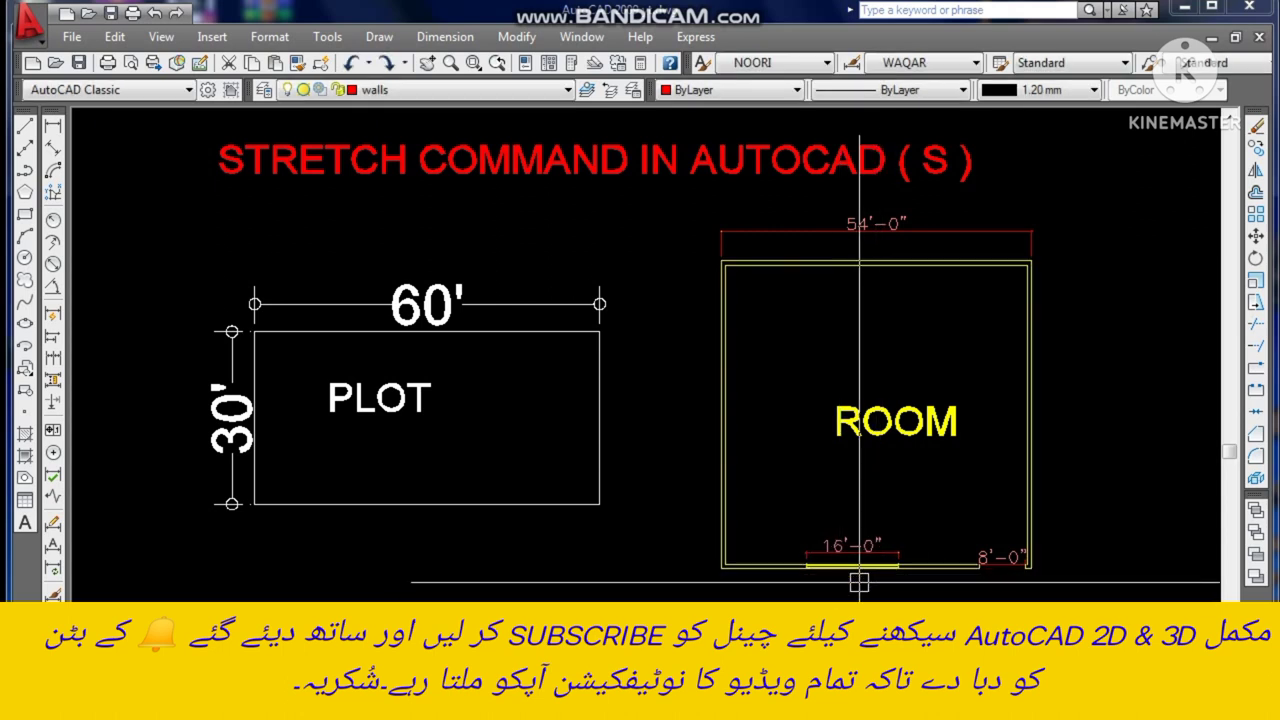
key("ctrl+z")
Stretch the door opening's edge again so the opening reads 13'-0".
left_click(514, 38)
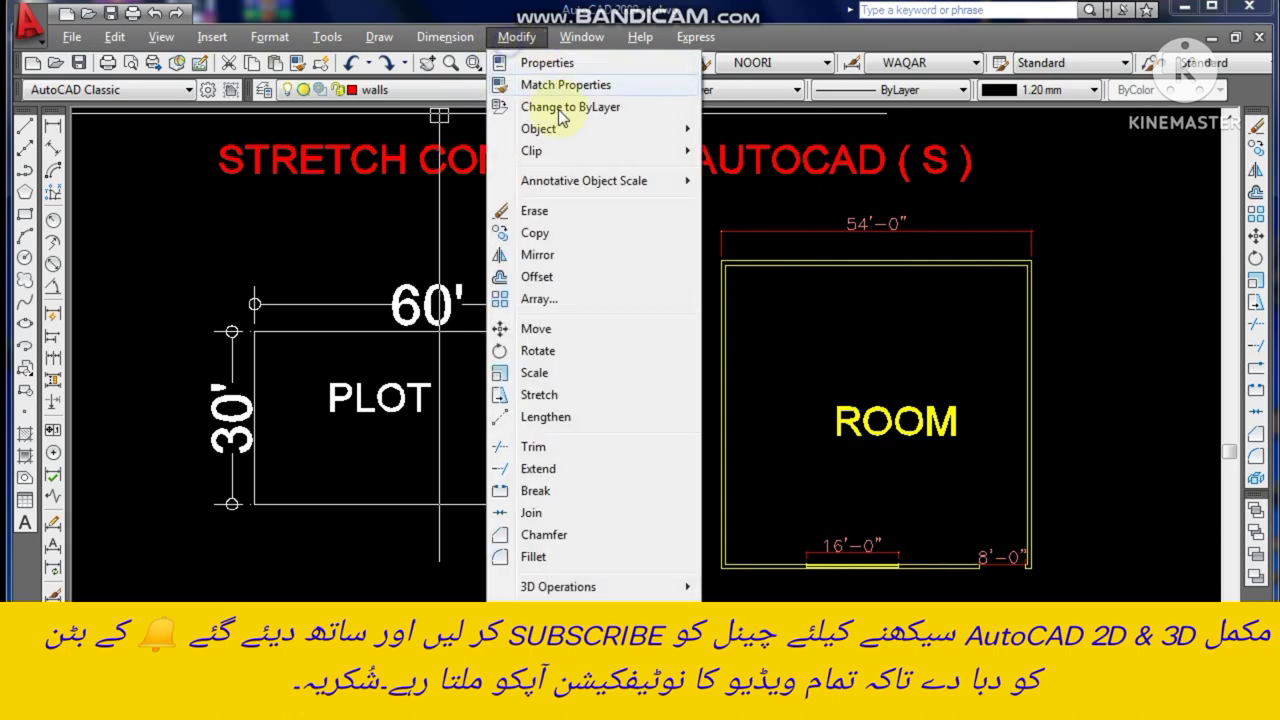
left_click(539, 394)
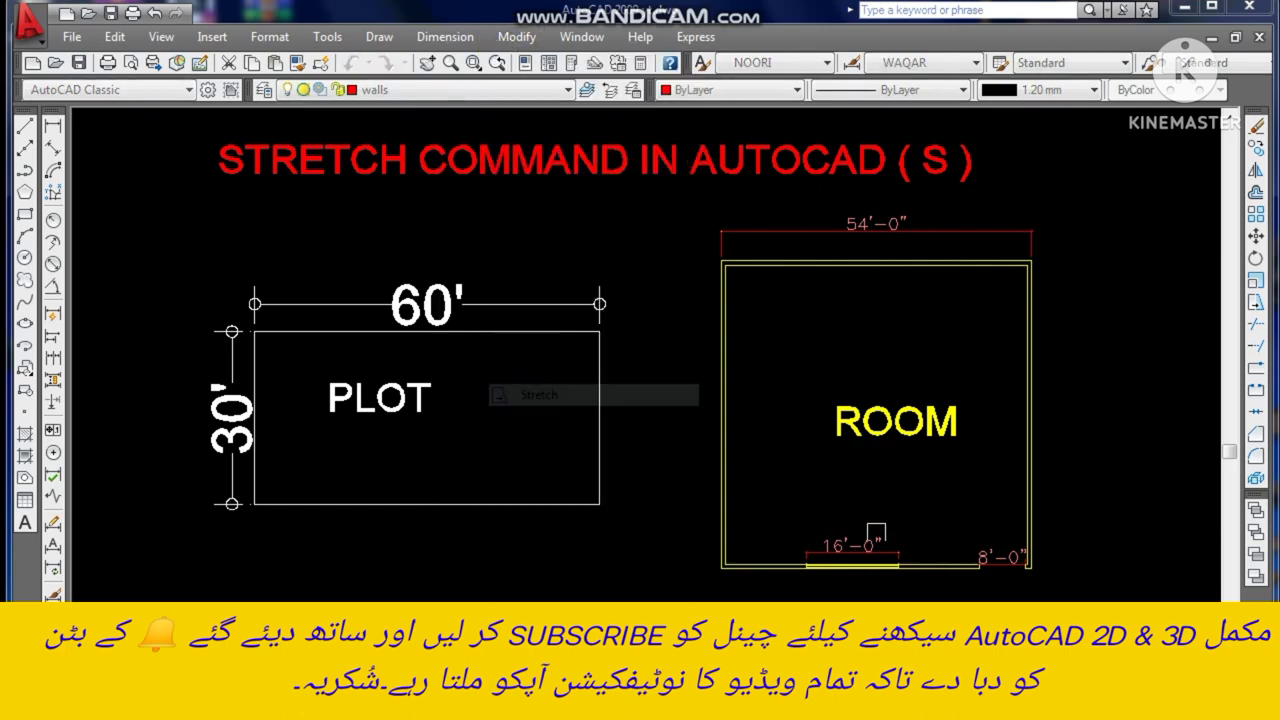
left_click(844, 512)
left_click(786, 598)
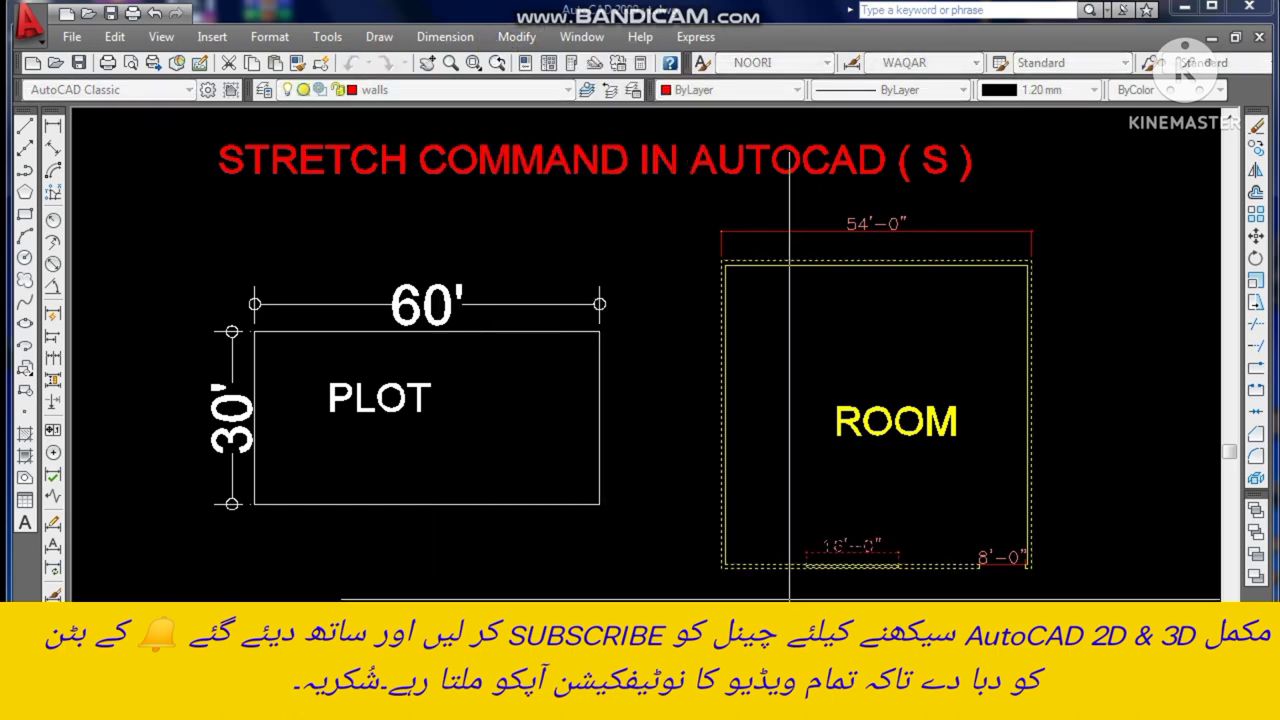
key("Return")
left_click(850, 565)
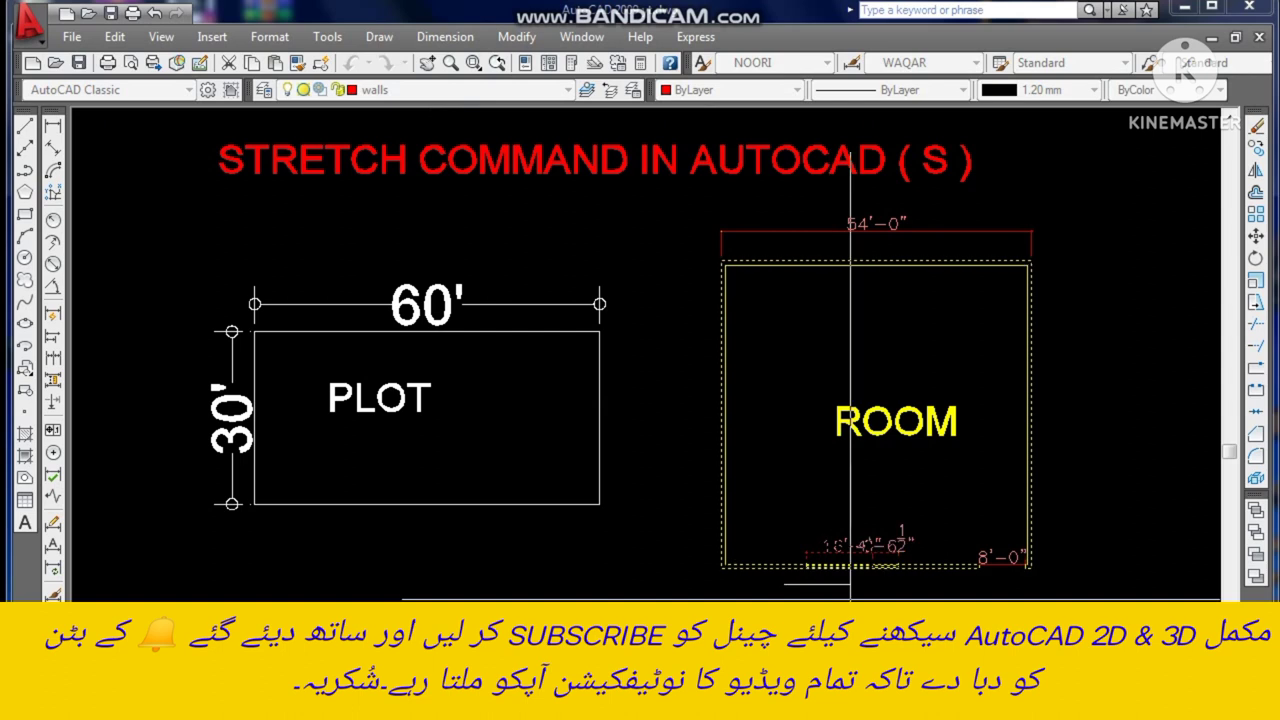
left_click(866, 580)
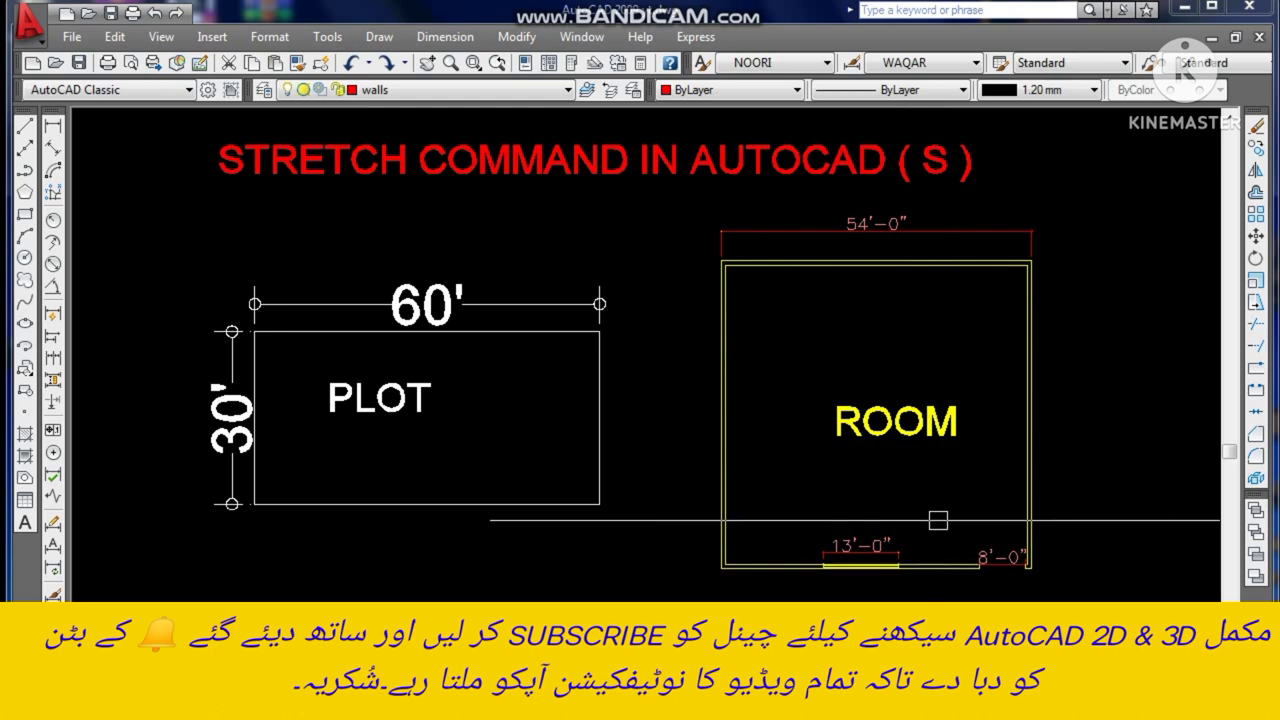
type("s")
key("Return")
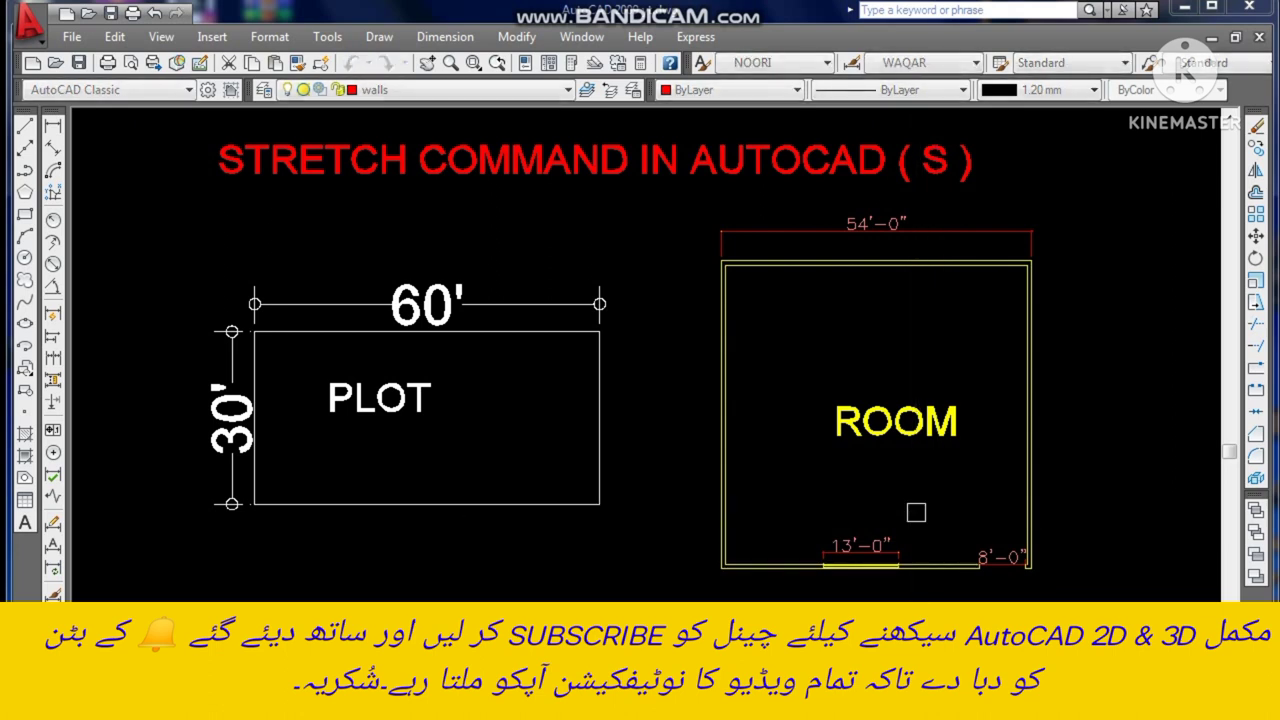
Stretch the door opening's left edge to shorten the opening to 10'-0".
left_click(916, 510)
left_click(877, 584)
key("Return")
left_click(915, 600)
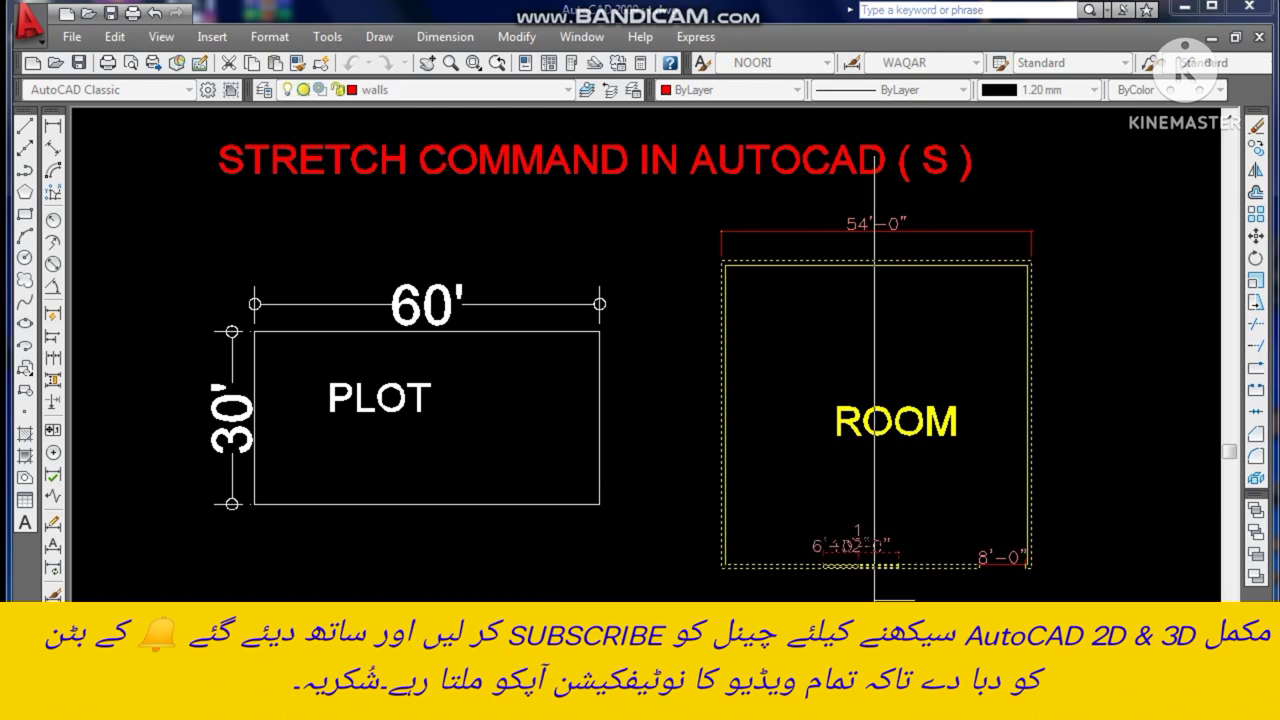
left_click(875, 600)
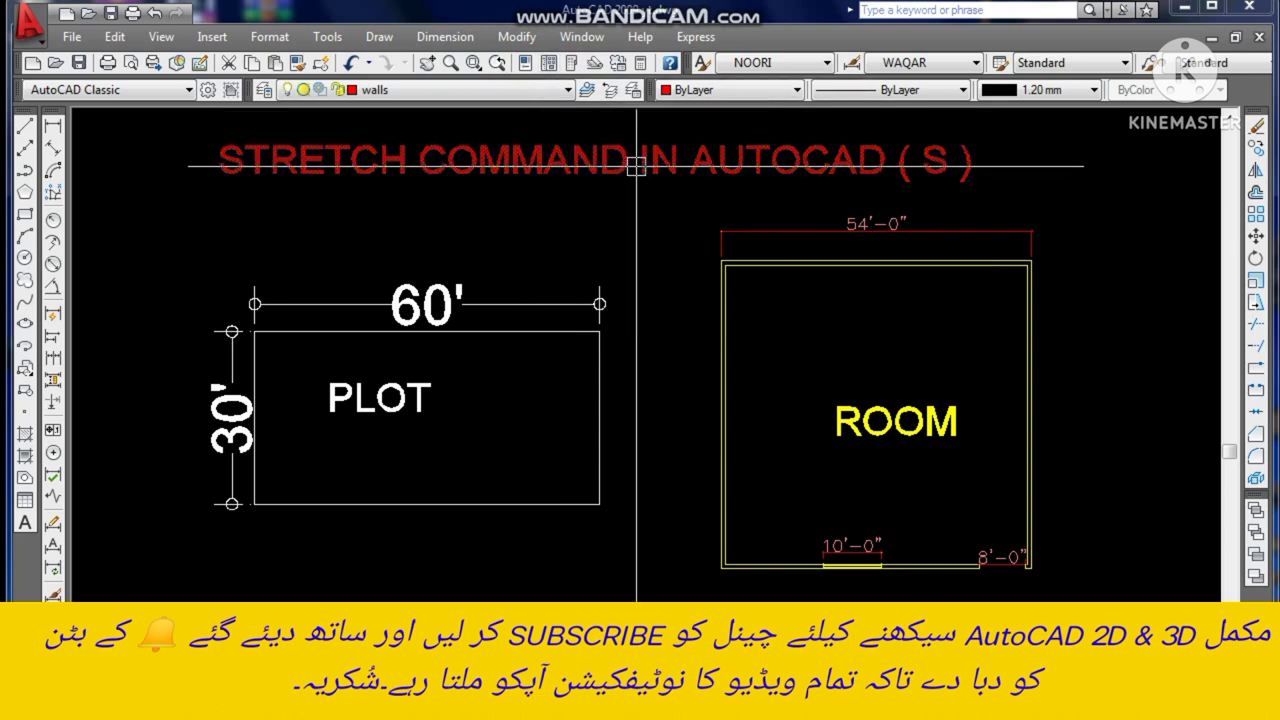
type("s")
key("Return")
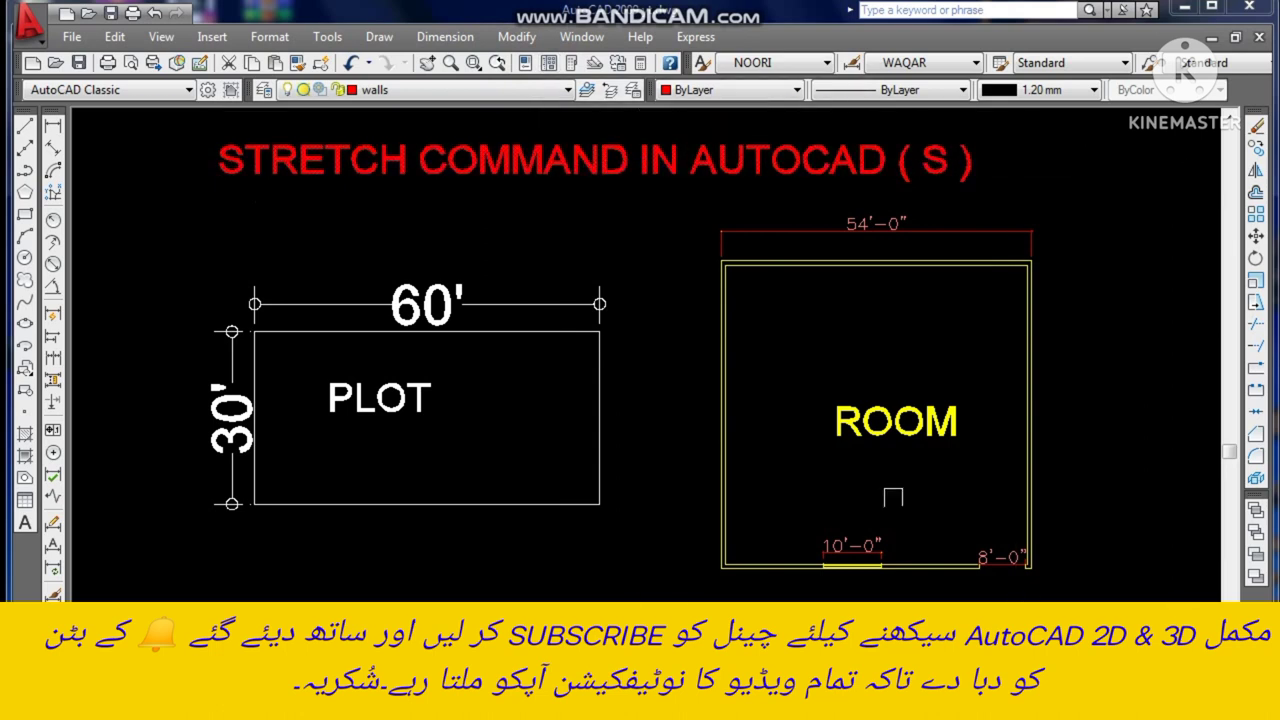